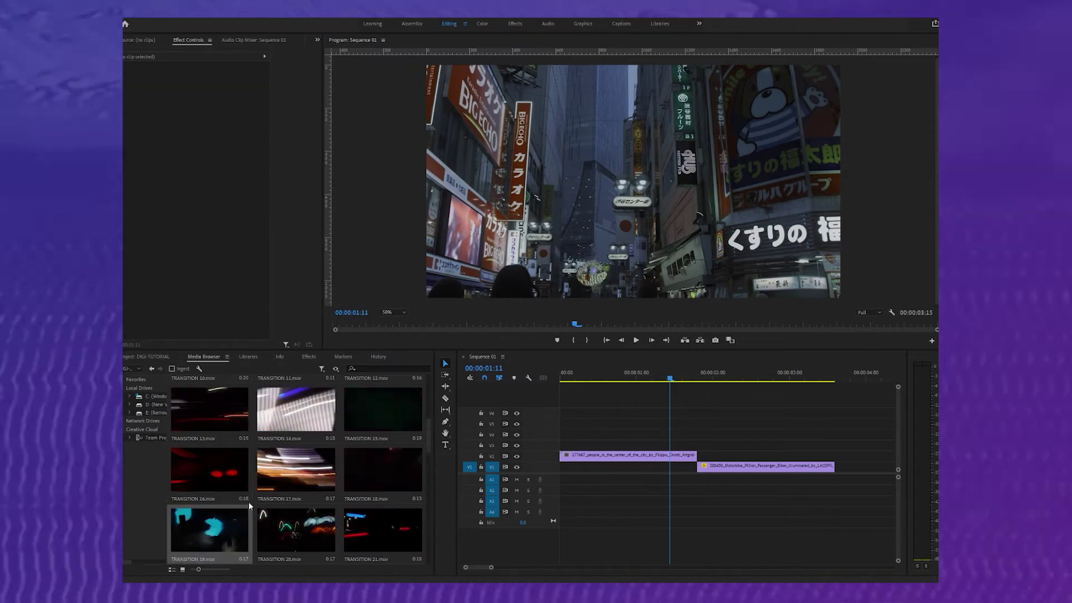
Step: Select the motorbike clip and scrub the cut between the city and motorbike clips
scroll(253, 490, up, 5)
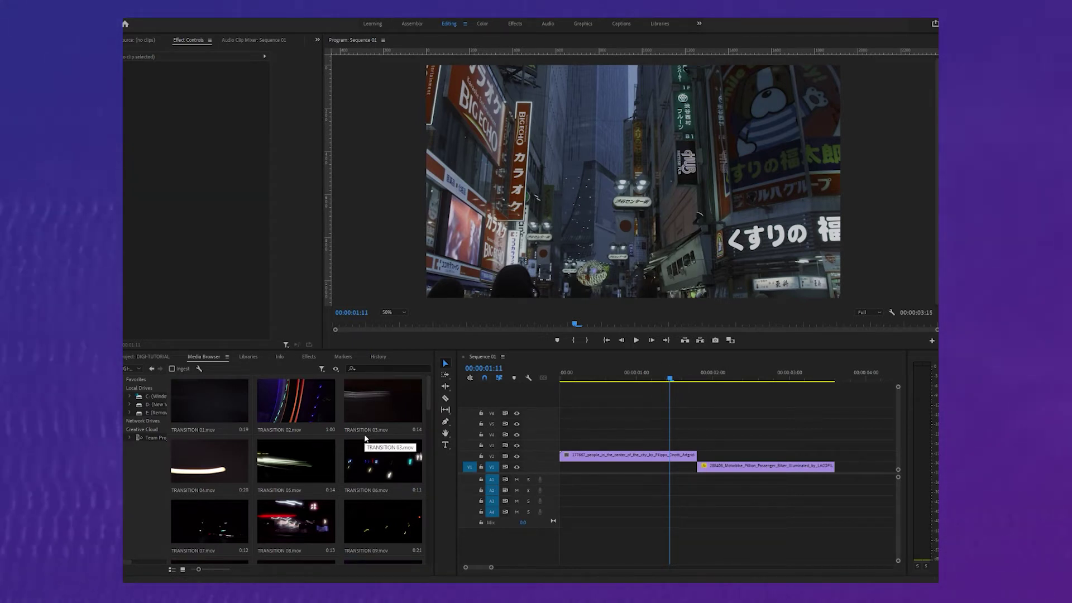
scroll(369, 442, down, 3)
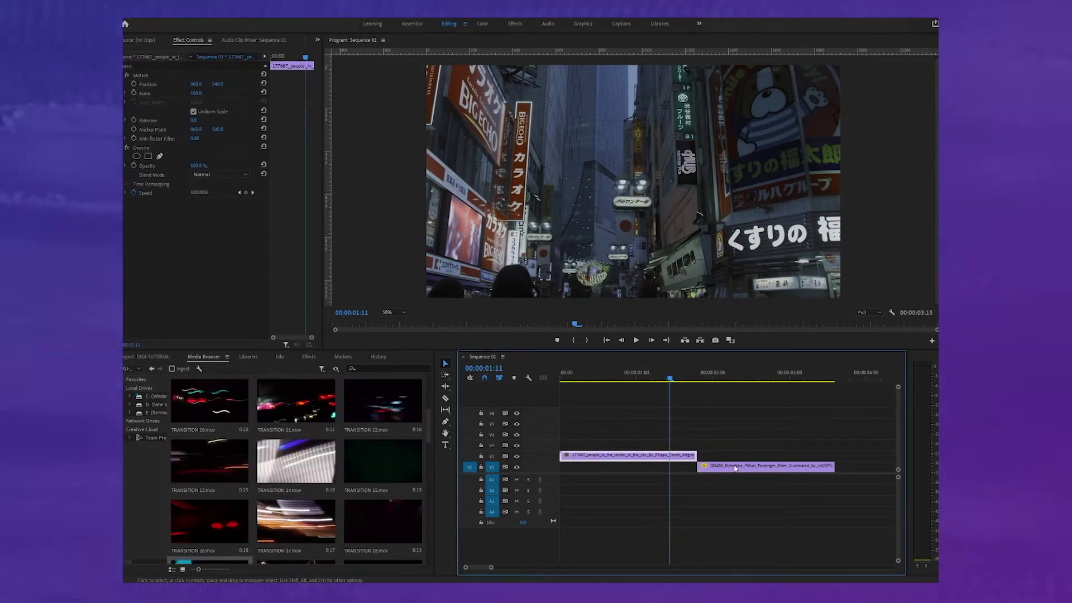
click(735, 468)
mouse_move(680, 378)
mouse_down()
mouse_move(661, 378)
mouse_move(715, 381)
mouse_move(682, 383)
mouse_up()
scroll(363, 451, down, 10)
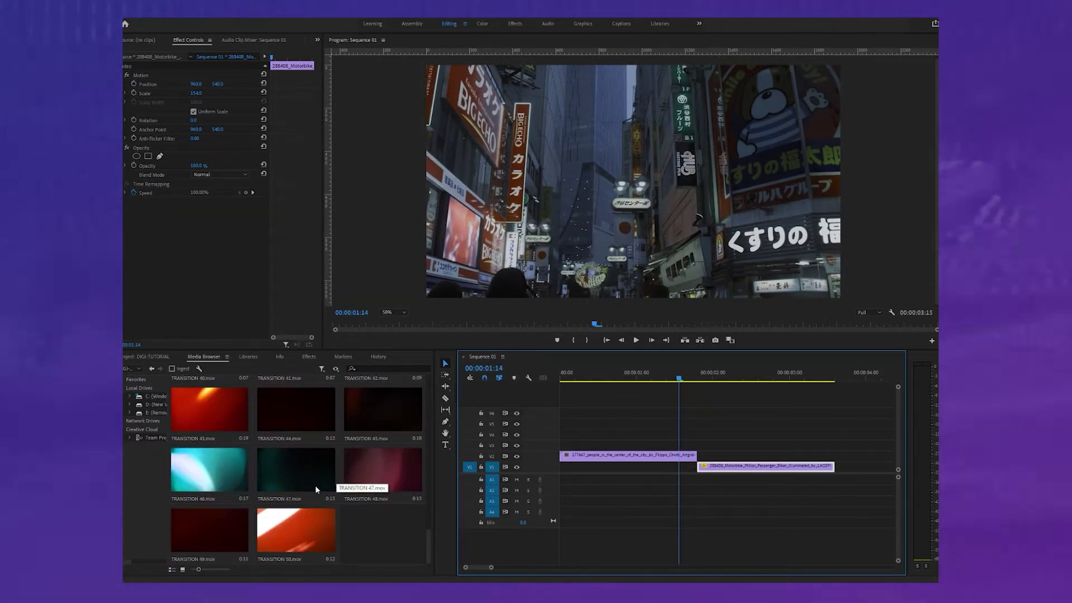
scroll(315, 485, up, 4)
scroll(318, 503, down, 1)
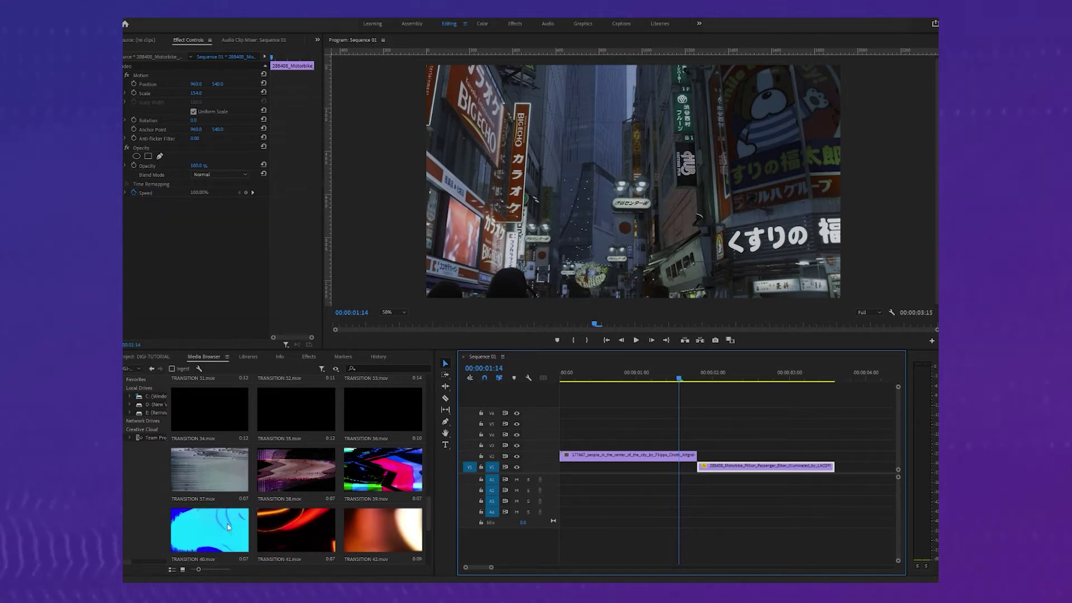
scroll(311, 458, up, 1)
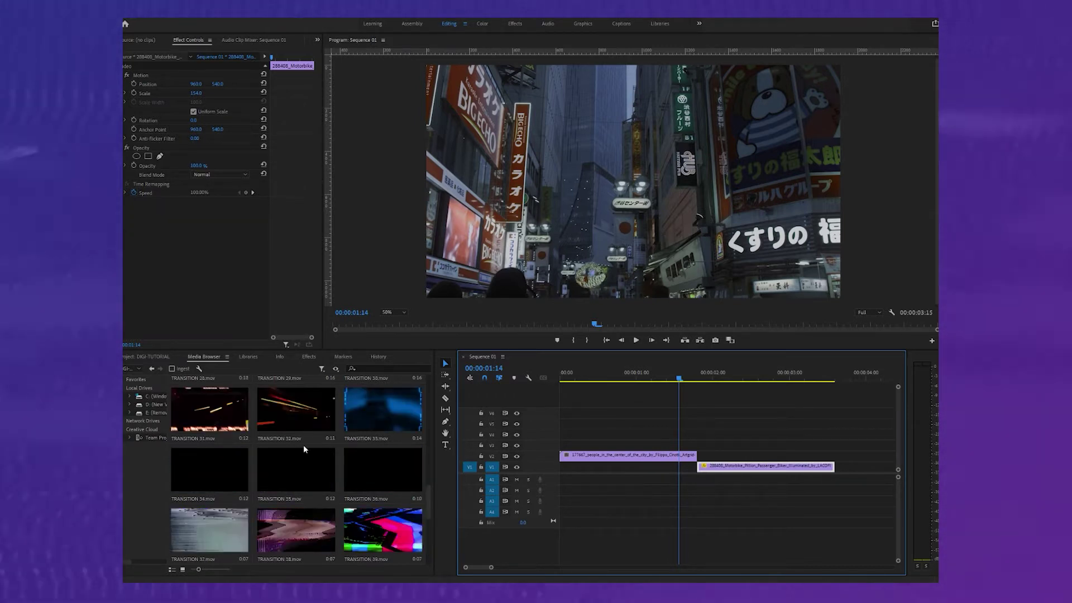
scroll(387, 449, up, 2)
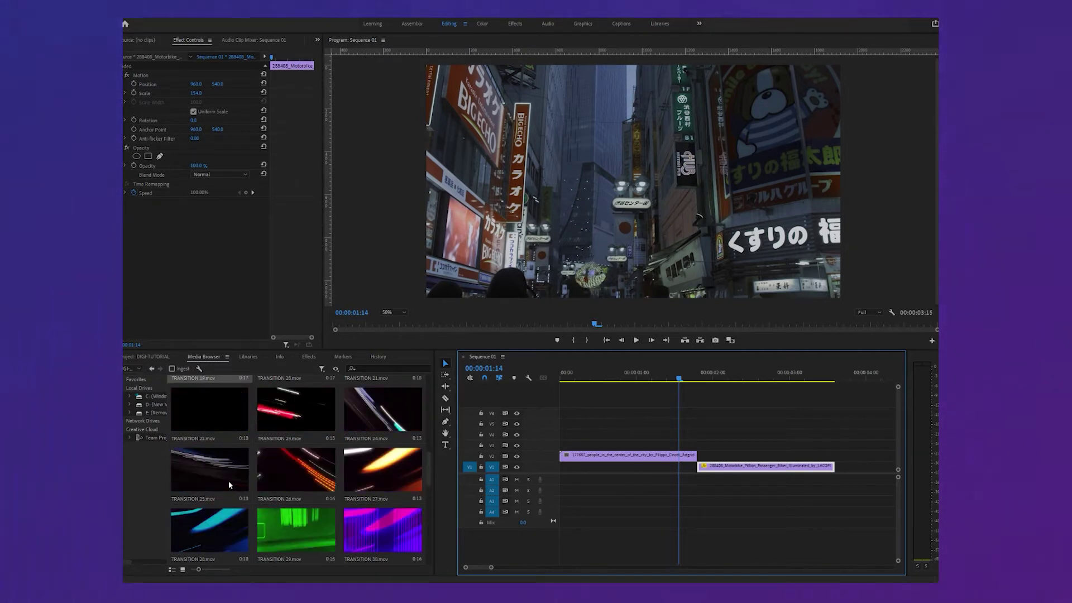
scroll(331, 519, up, 6)
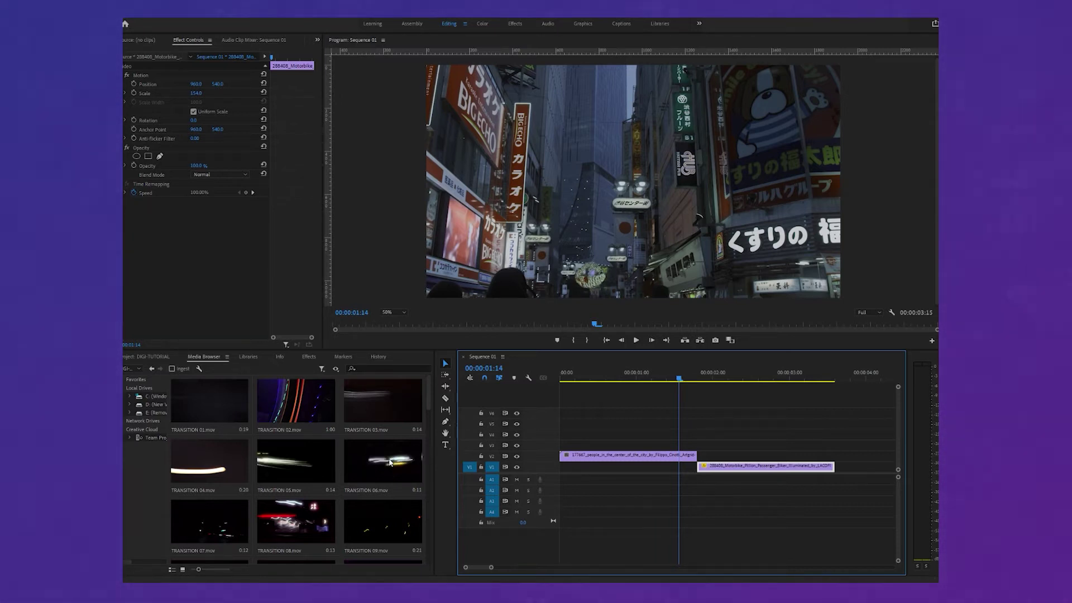
scroll(388, 459, down, 6)
scroll(389, 461, down, 4)
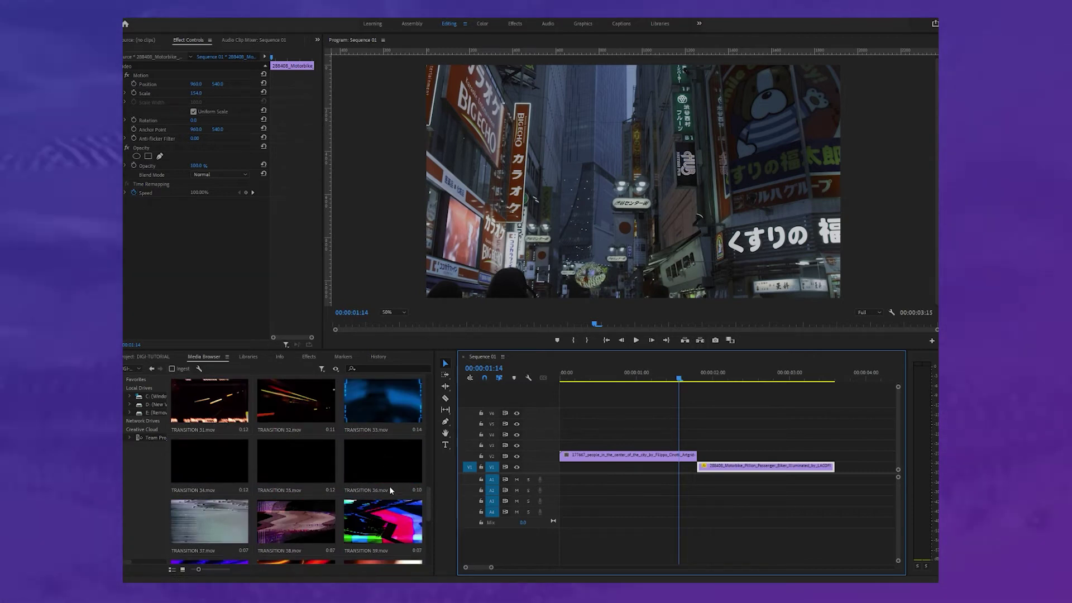
scroll(390, 486, down, 2)
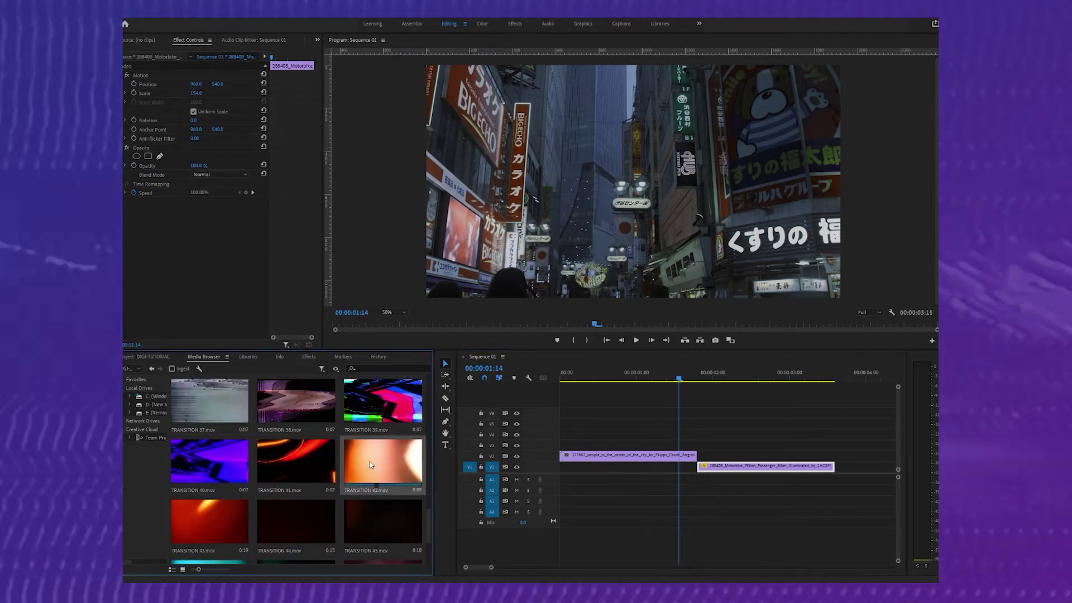
Step: Place TRANSITION 42.mov on V3 above the cut and play the transition back
drag(369, 463, 691, 450)
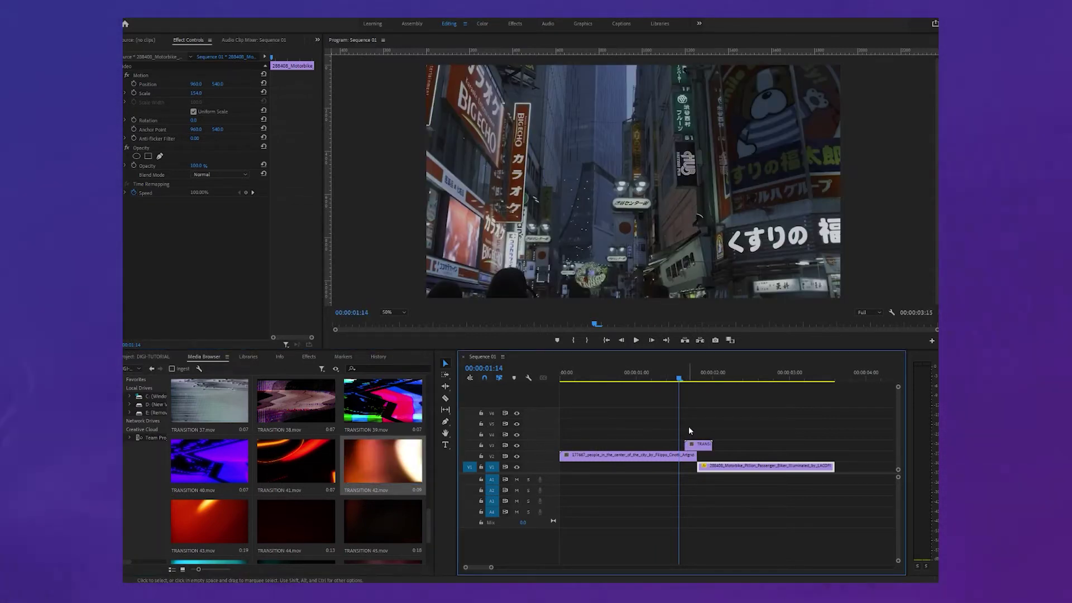
drag(698, 373, 673, 382)
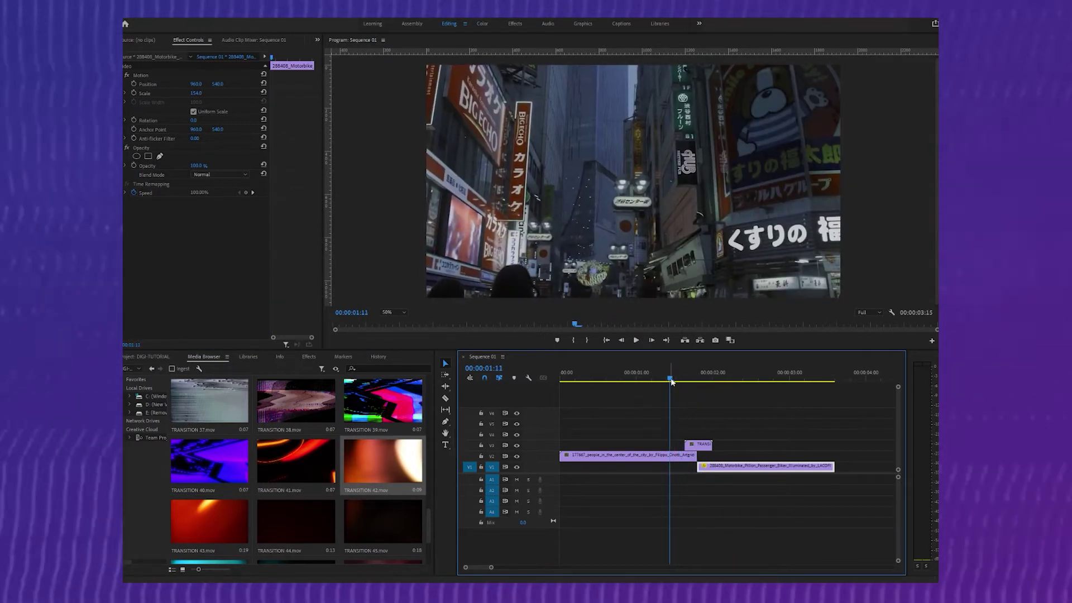
key(space)
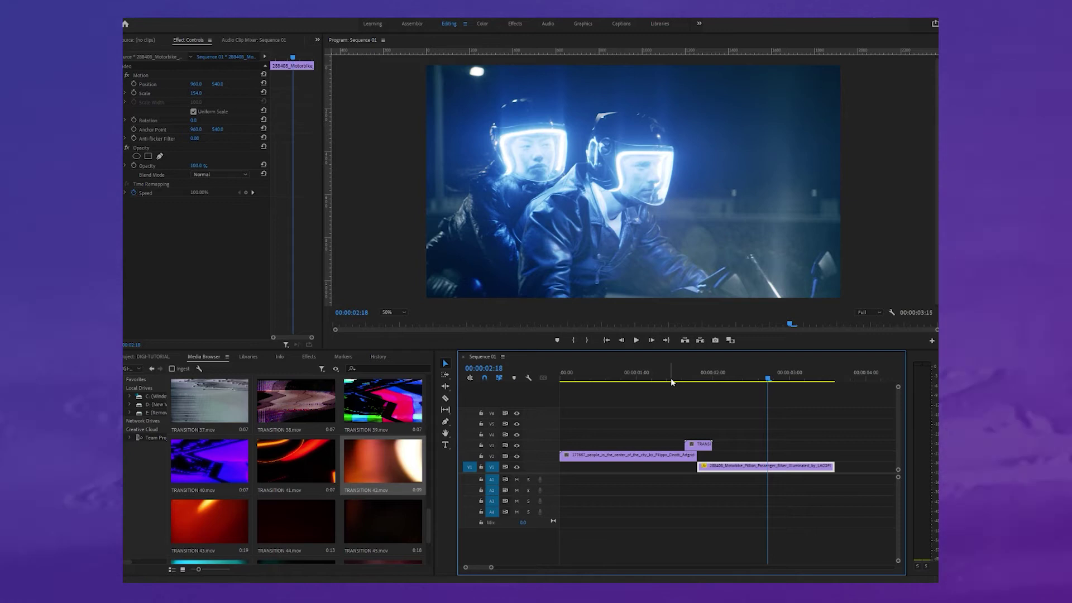
drag(672, 382, 619, 376)
key(space)
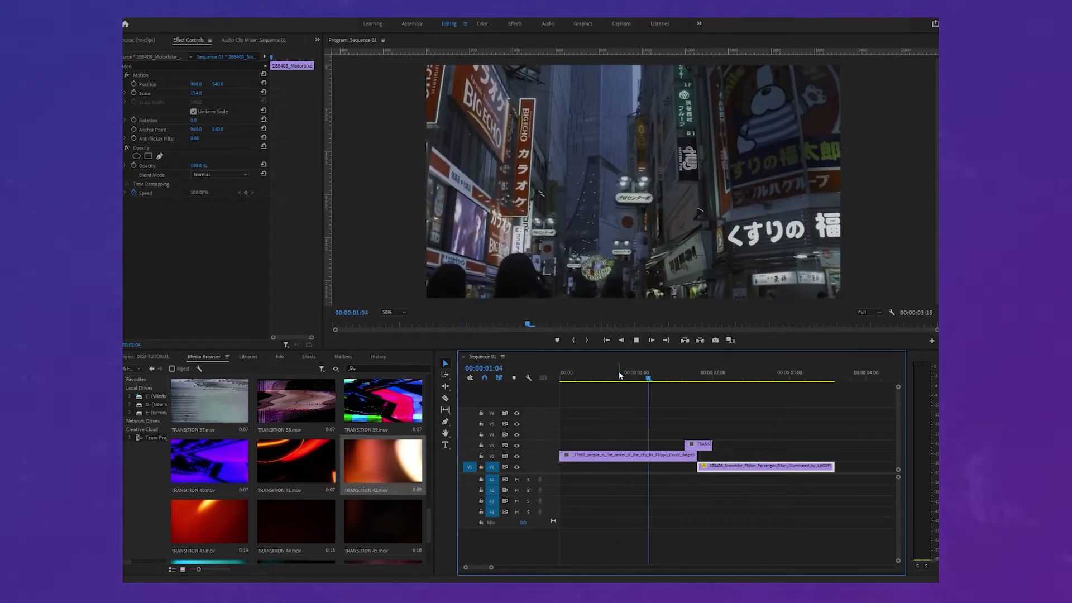
key(space)
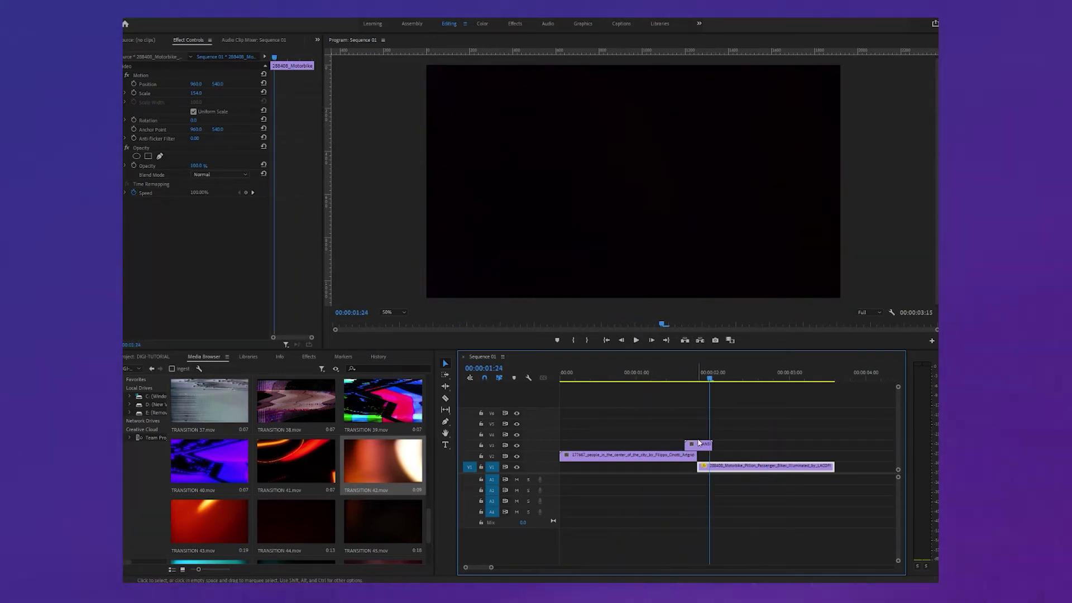
Step: Set the TRANSITION 42 clip's Speed/Duration speed value to 20
right_click(701, 445)
click(752, 274)
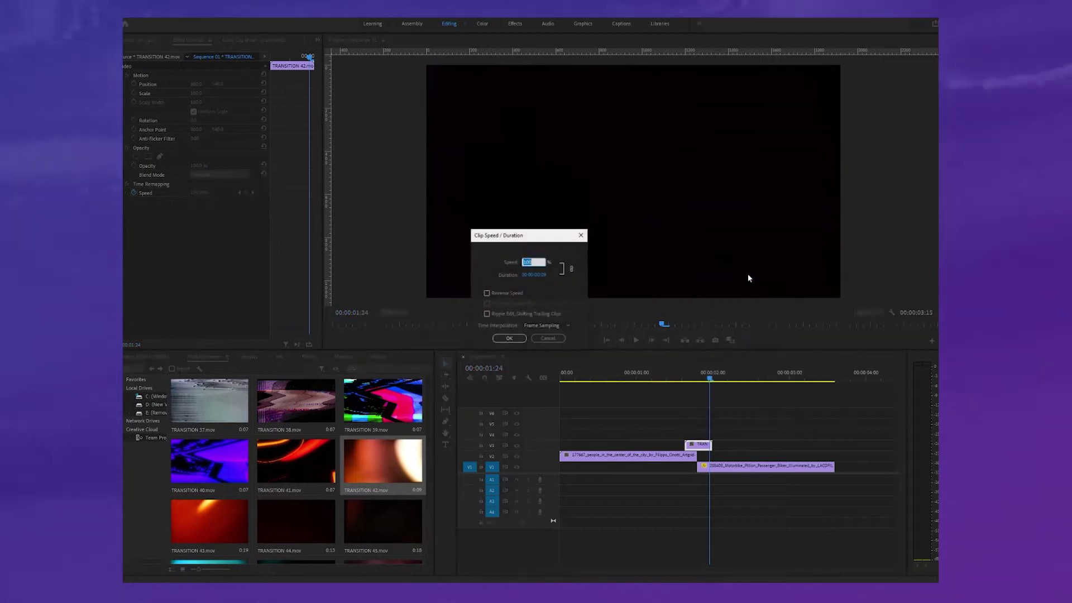
text(20)
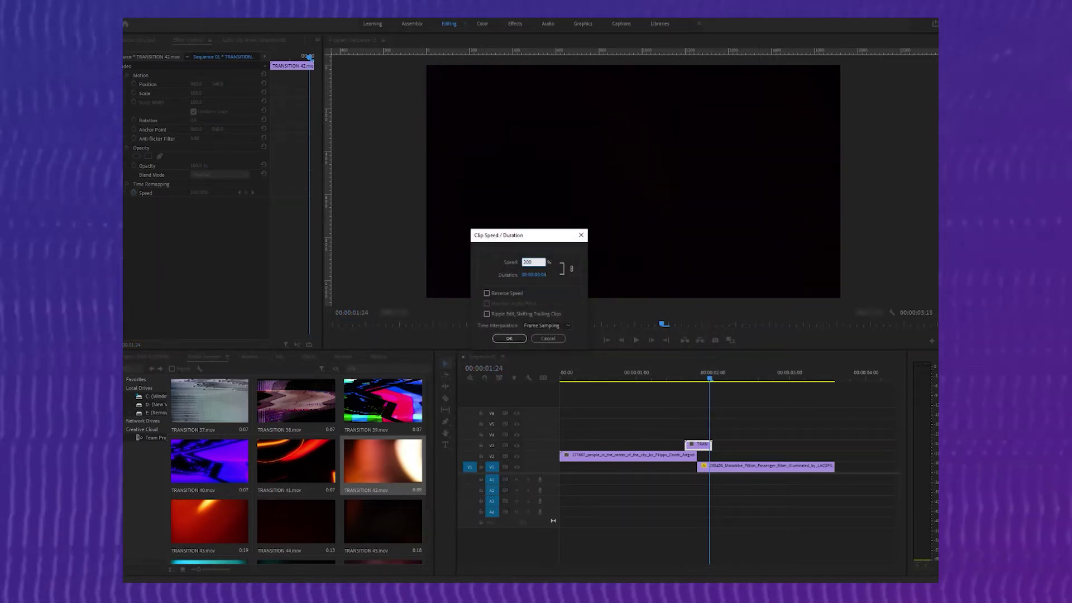
key(Return)
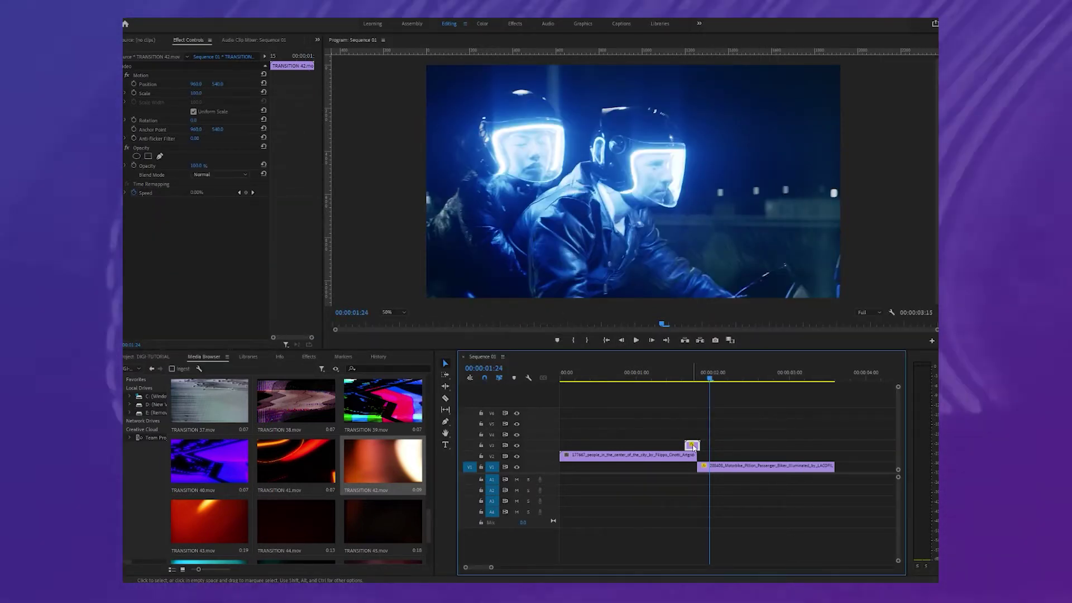
Step: Shift the TRANSITION 42 overlay slightly later over the cut and play it back
click(691, 380)
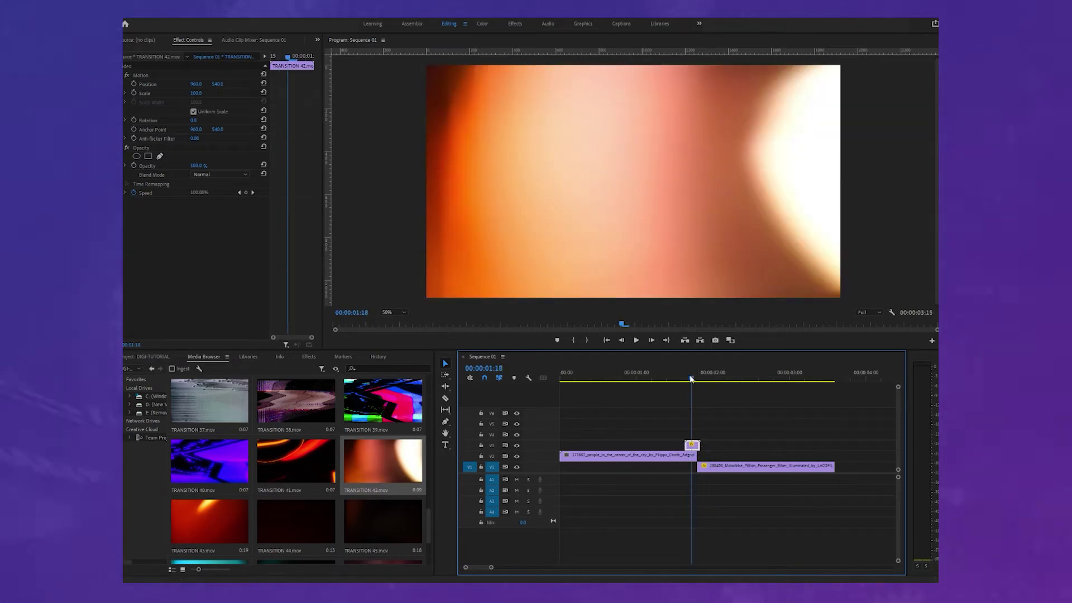
drag(694, 445, 701, 445)
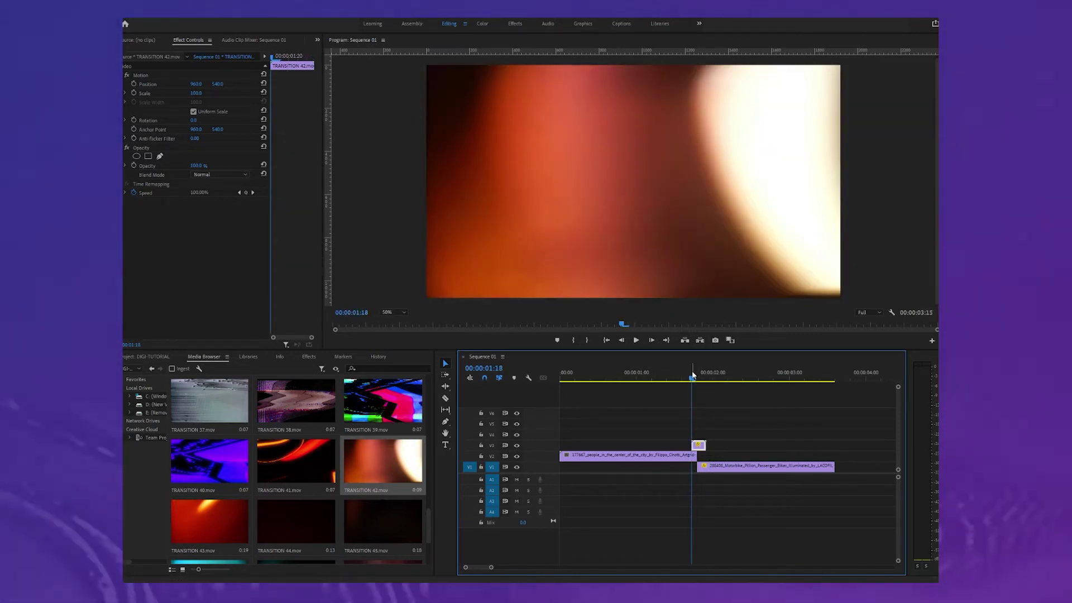
key(space)
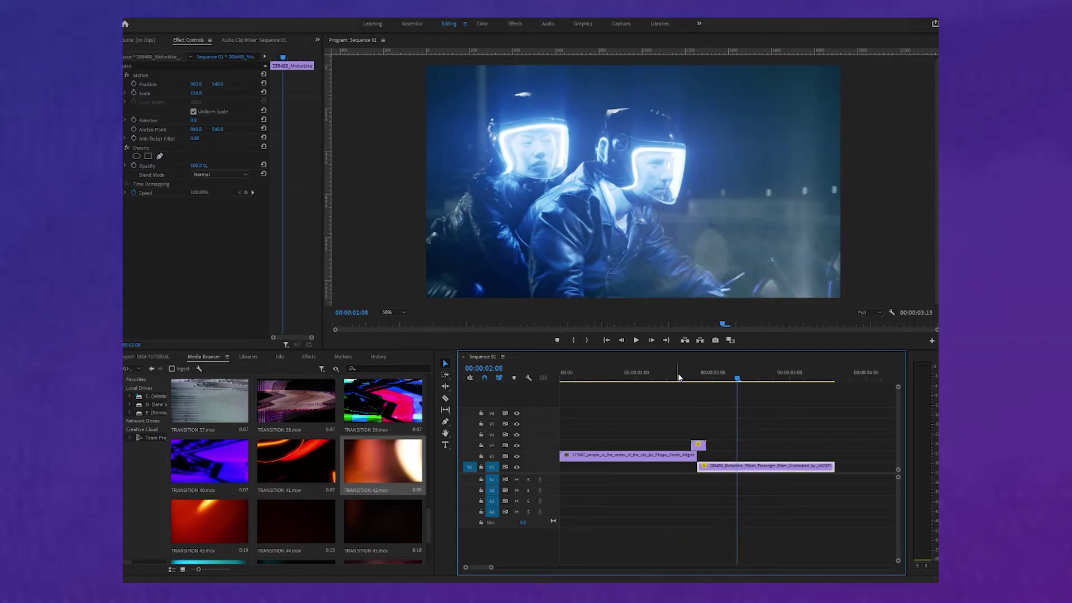
click(691, 377)
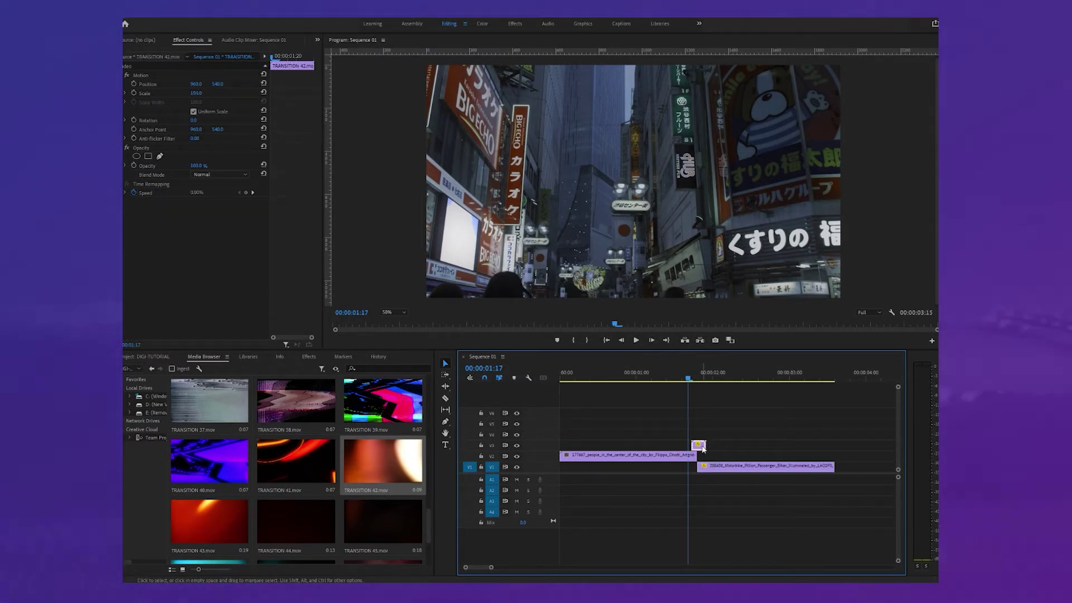
Step: Set the TRANSITION 42 overlay's Opacity blend mode to Screen and scrub to preview it
click(696, 381)
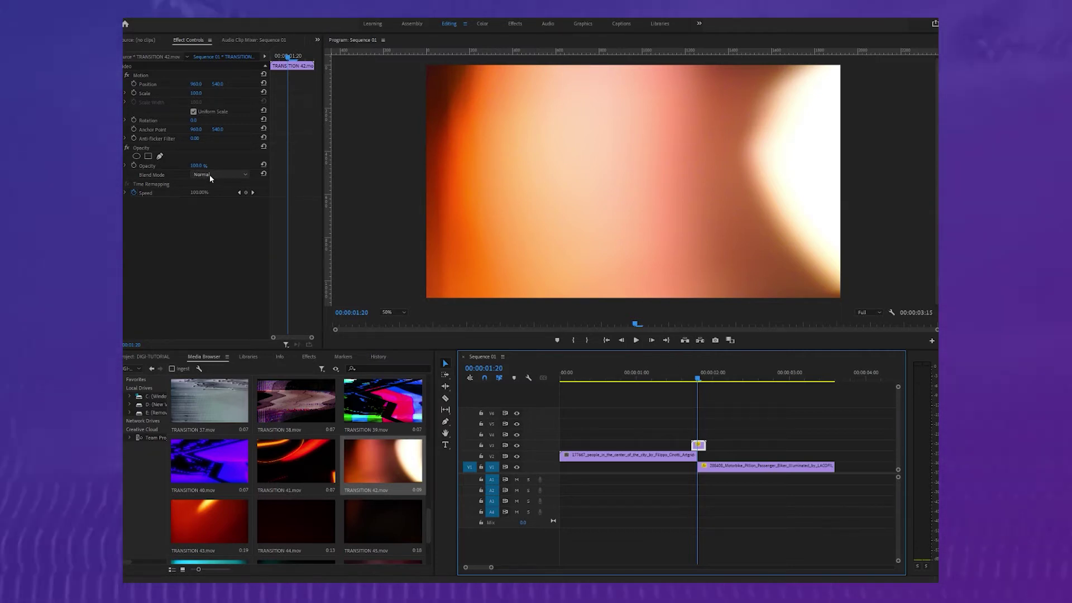
click(209, 174)
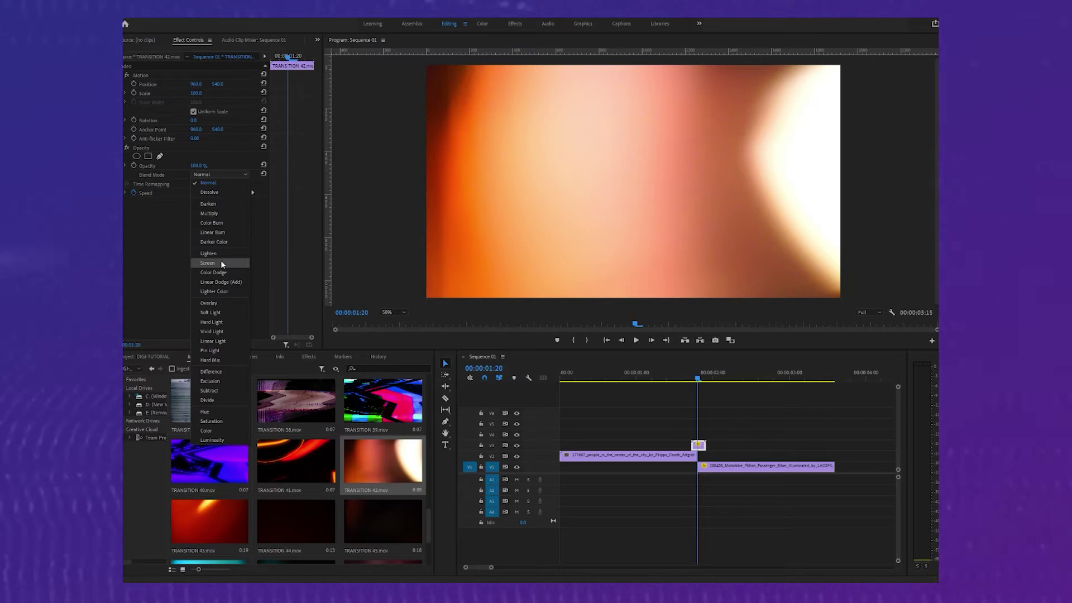
click(221, 263)
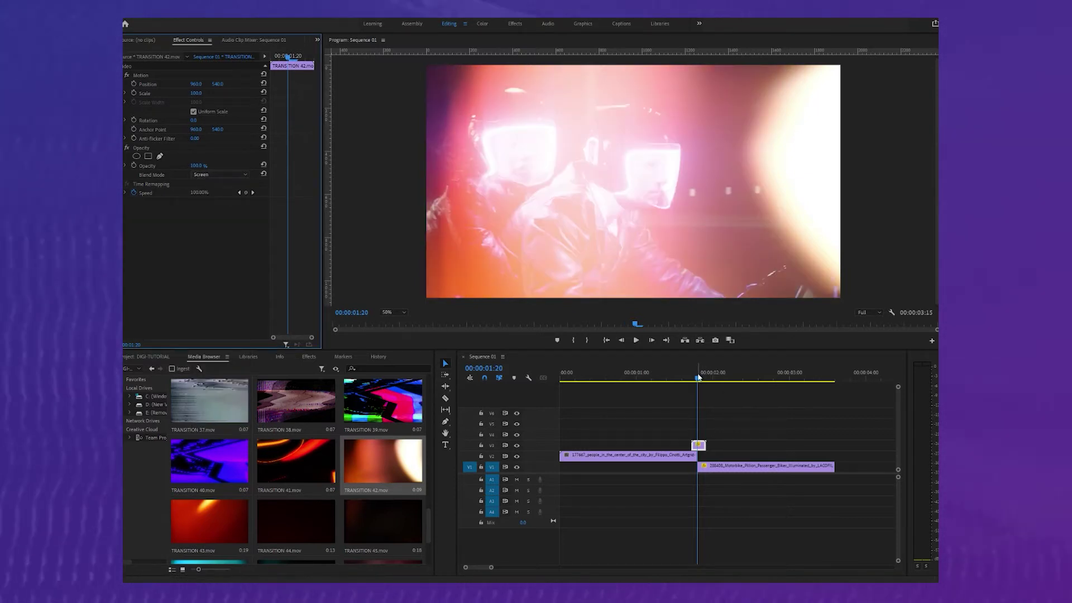
drag(697, 378, 560, 380)
Step: Play the cut with the Screen-blended TRANSITION 42 overlay
key(space)
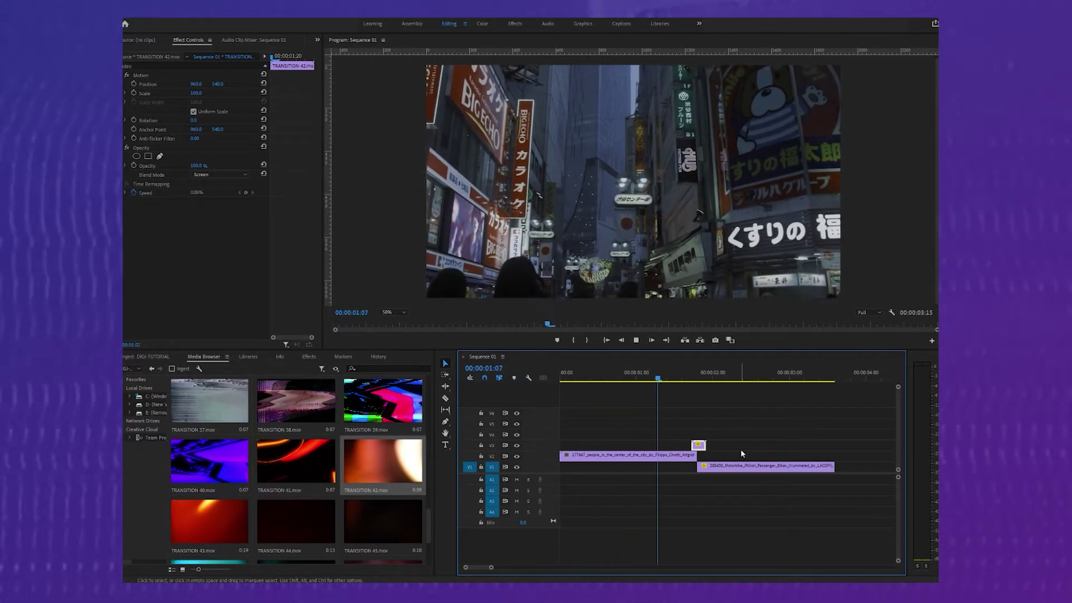
key(space)
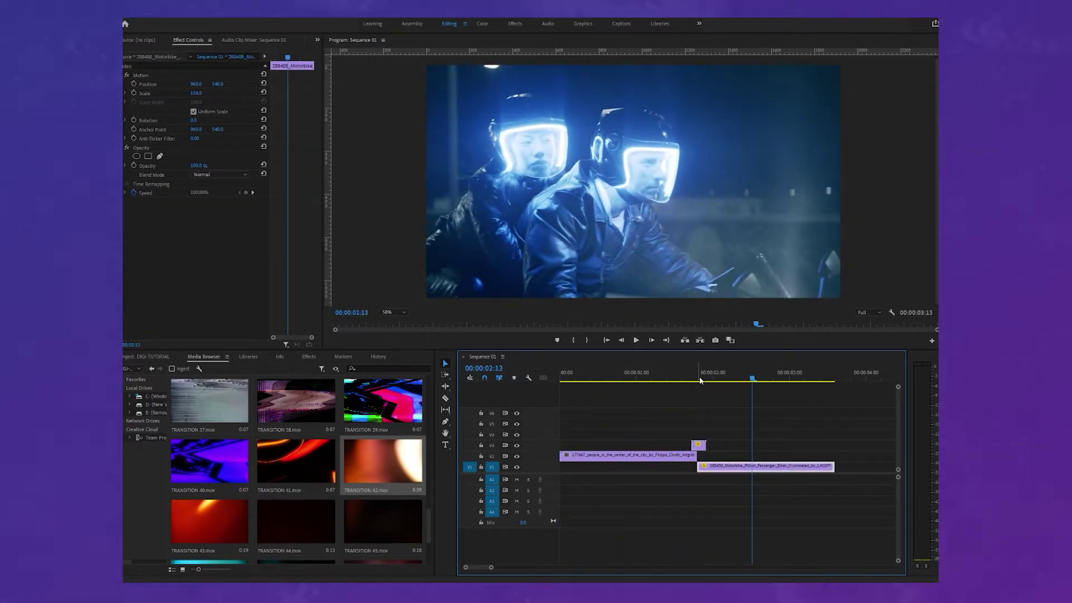
drag(698, 380, 630, 378)
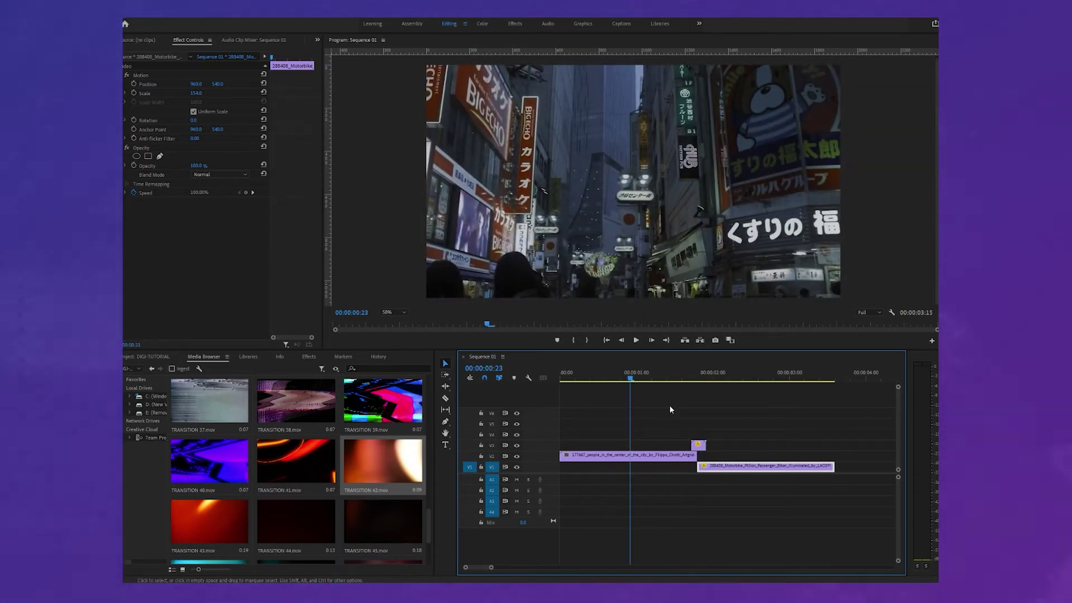
Step: Turn off V3 track output, replay the bare cut, then reselect TRANSITION 42
click(516, 445)
key(space)
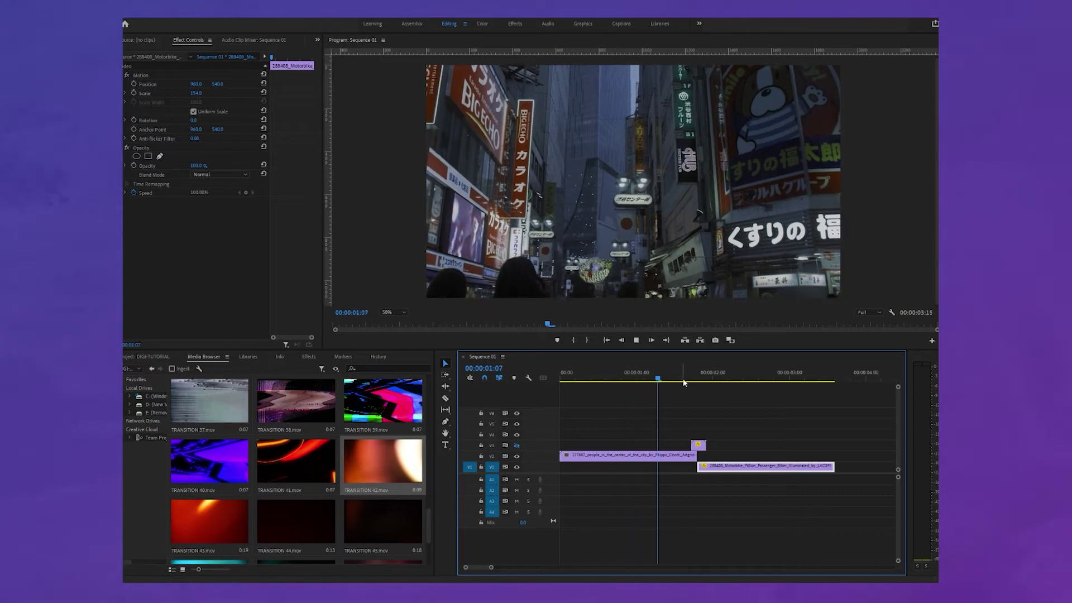
mouse_move(684, 383)
mouse_down()
mouse_move(699, 380)
mouse_move(677, 379)
mouse_up()
click(709, 447)
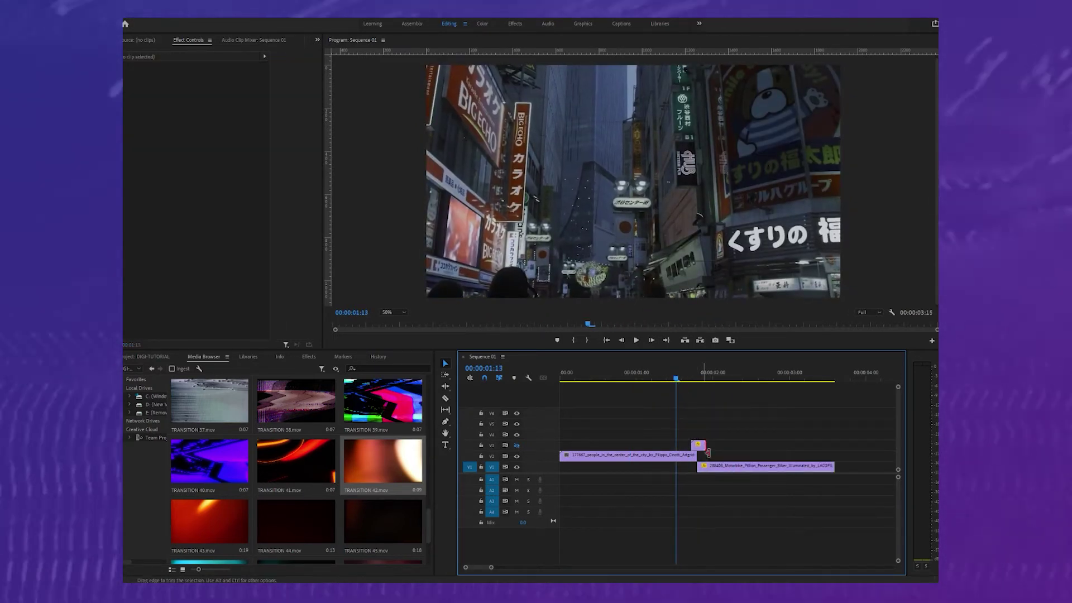
click(702, 445)
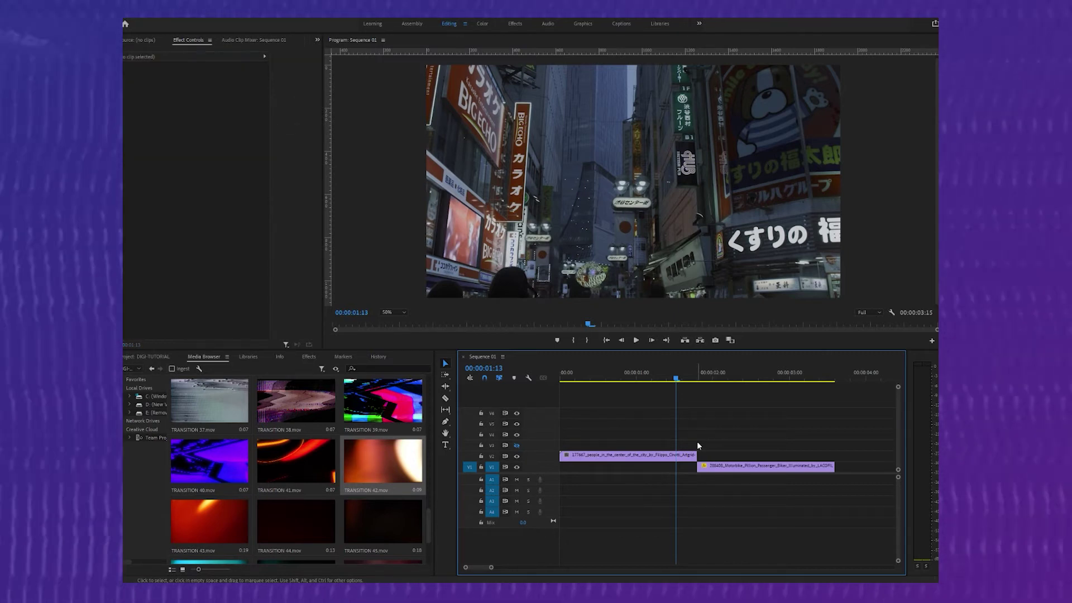
scroll(390, 459, up, 8)
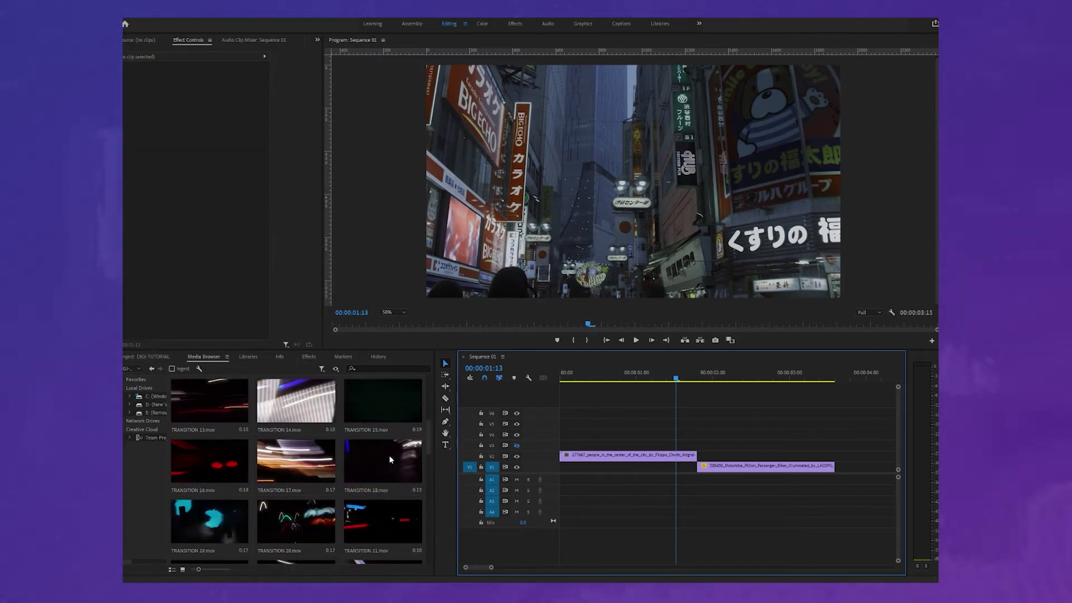
Step: Drop TRANSITION 19 onto V3 over the cut and nudge it earlier
drag(222, 525, 698, 448)
key(Left)
key(Left)
key(Left)
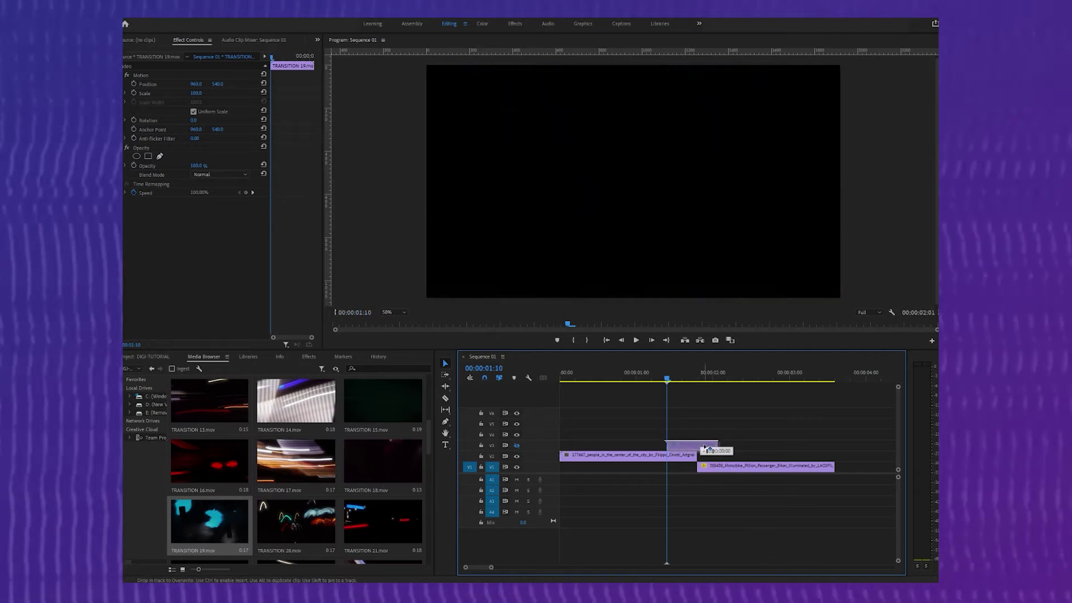
click(671, 379)
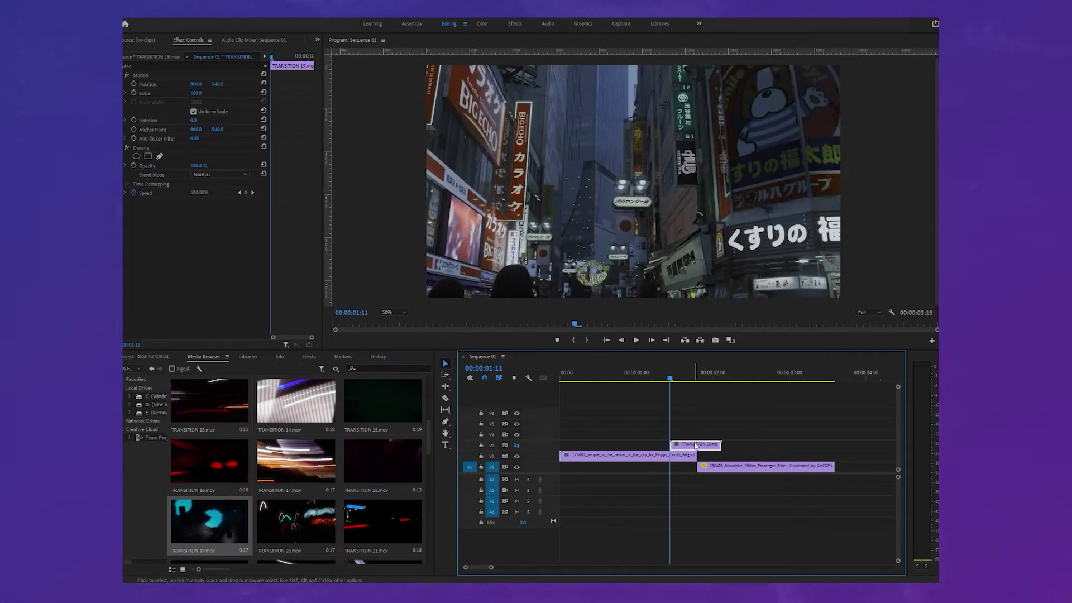
Step: Set TRANSITION 19 to 200% speed and shift it slightly later on V3
right_click(693, 445)
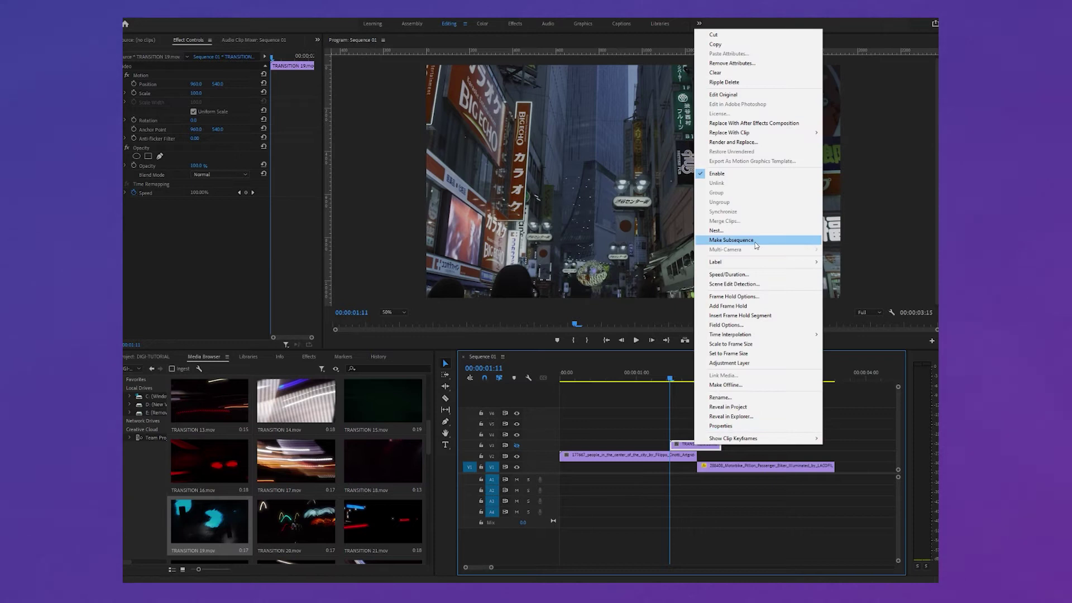
click(747, 274)
text(200)
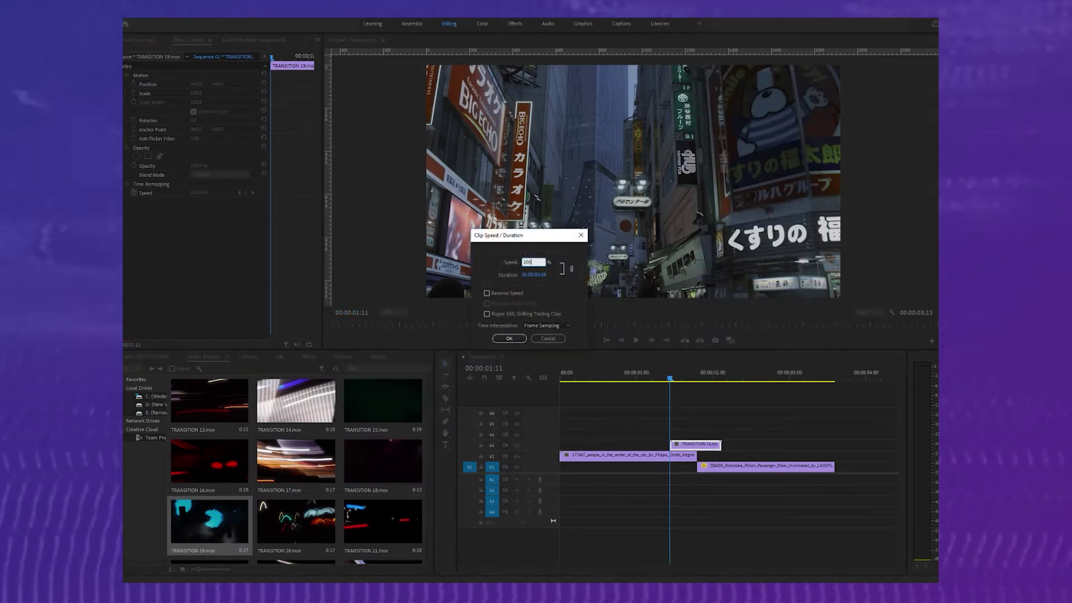
key(Return)
drag(689, 447, 700, 447)
drag(683, 374, 692, 377)
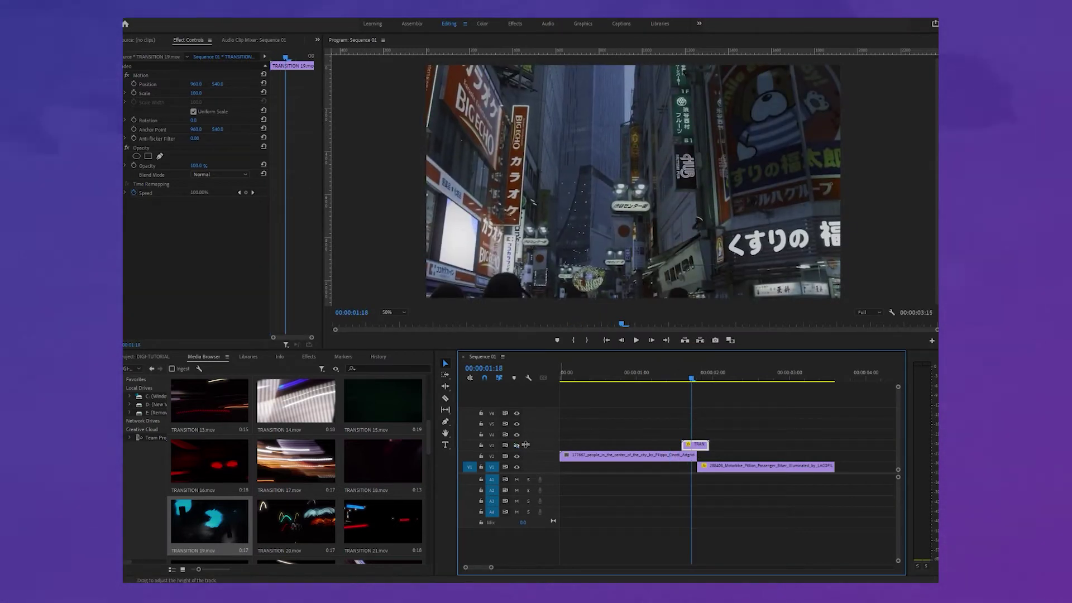
Step: Set TRANSITION 19's blend mode to Screen and play the cut from the start
click(516, 445)
click(212, 175)
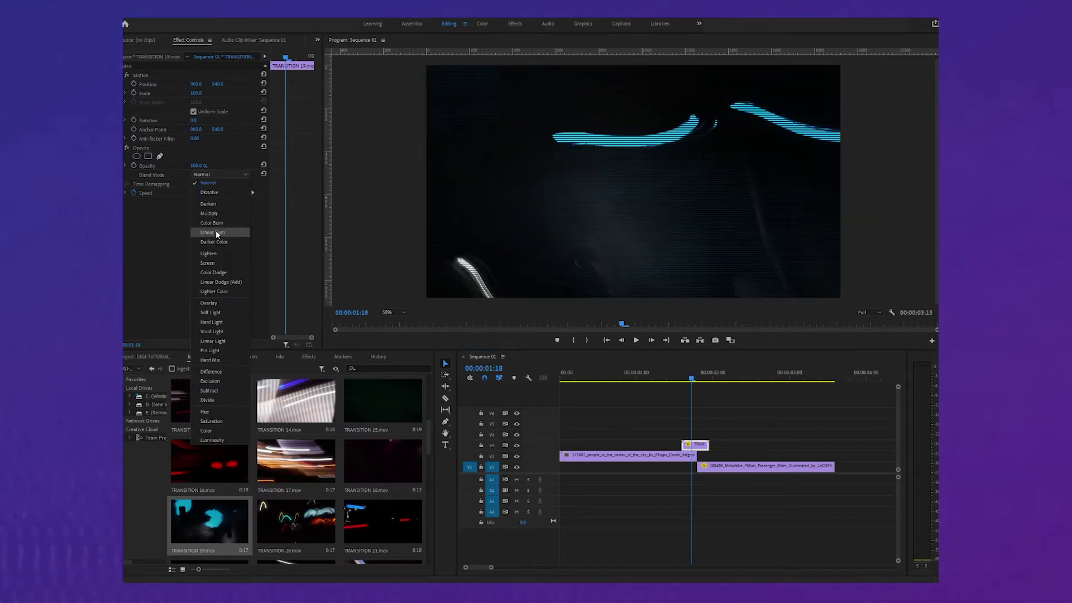
click(218, 263)
drag(693, 379, 570, 375)
key(space)
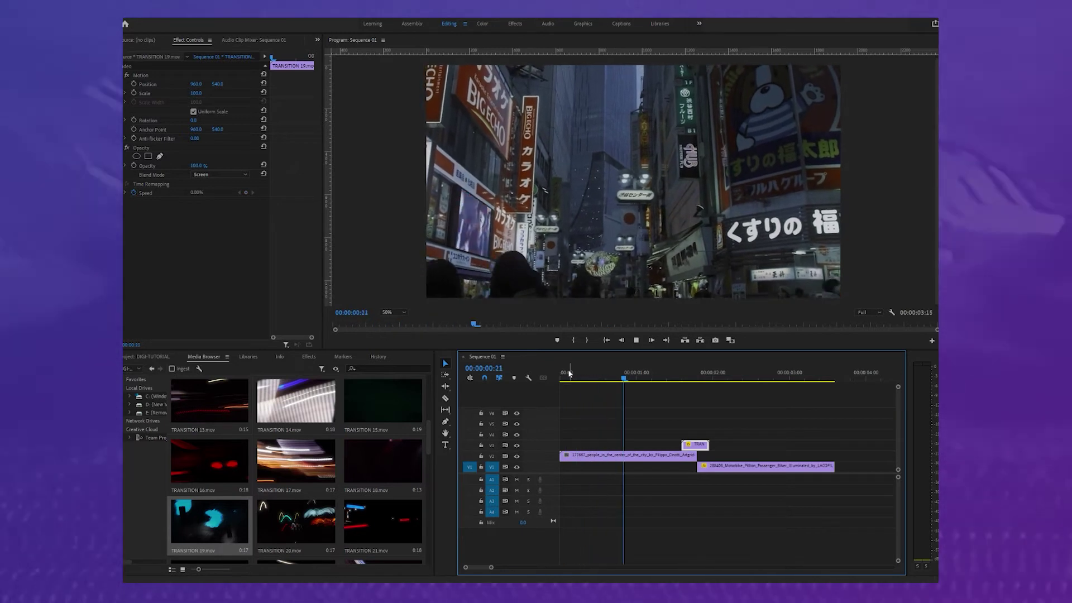
key(space)
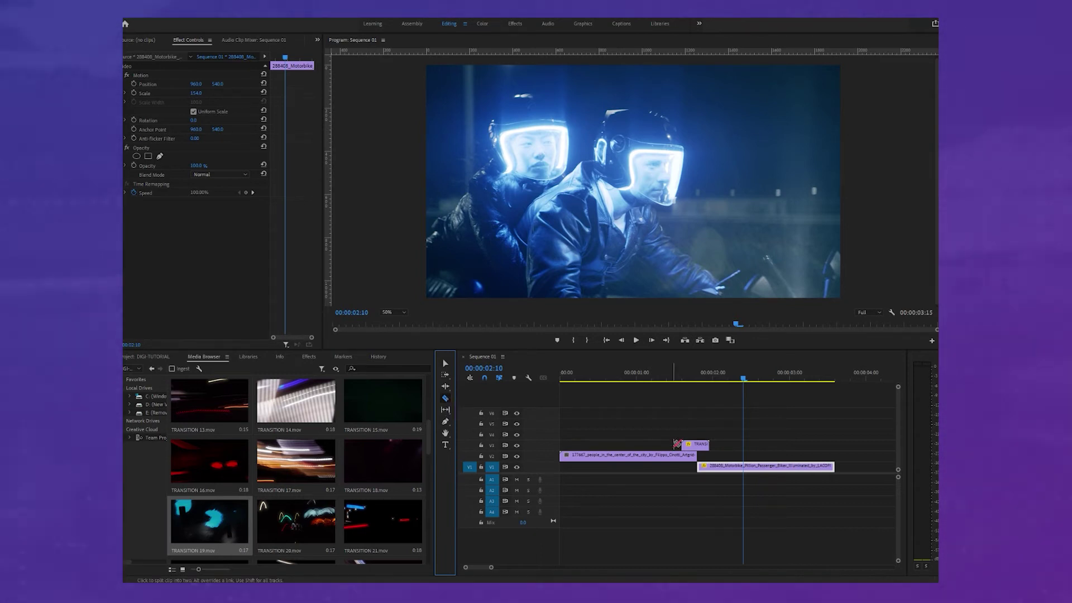
Step: Cut the TRANSITION 19 overlay and apply the Fast Color Corrector effect to it
click(702, 445)
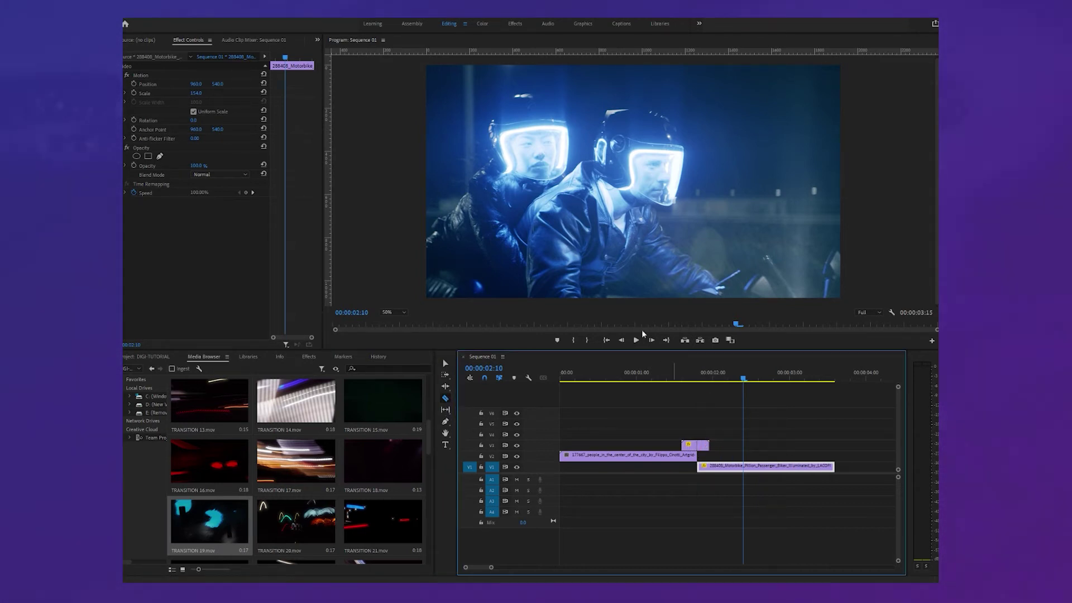
click(445, 363)
click(309, 356)
click(163, 465)
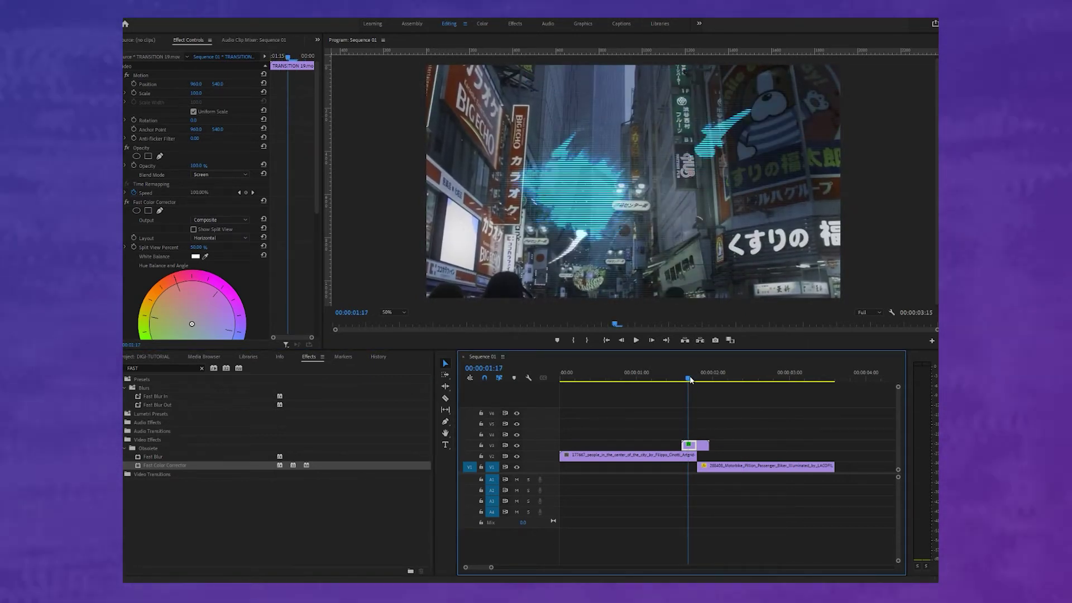
mouse_move(690, 380)
mouse_down()
mouse_move(705, 382)
mouse_move(689, 382)
mouse_up()
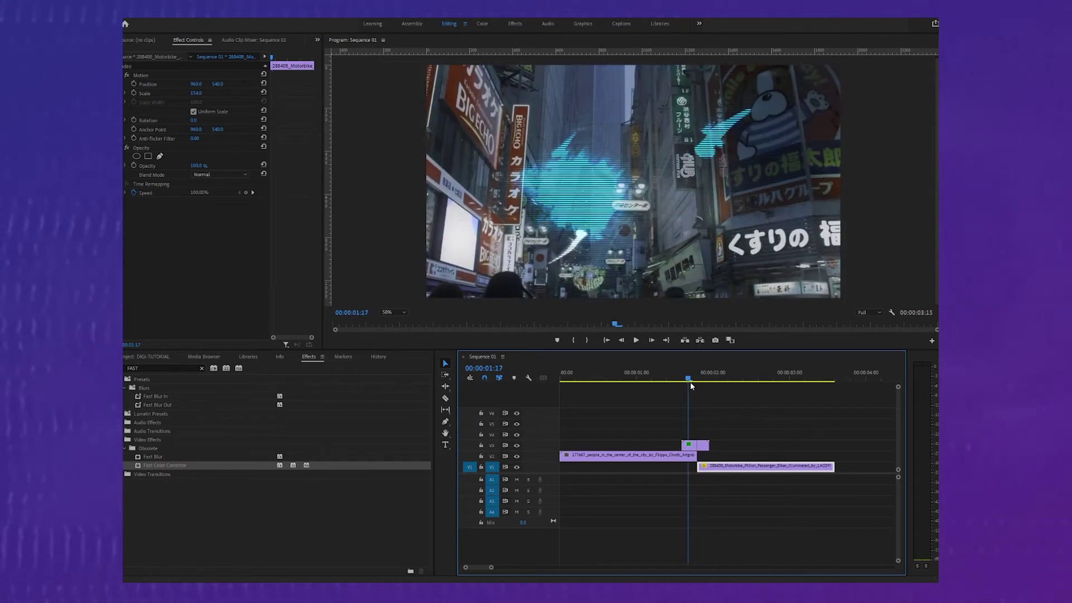
Step: Drag the overlay's Hue Angle to turn the blue streaks pink
click(692, 445)
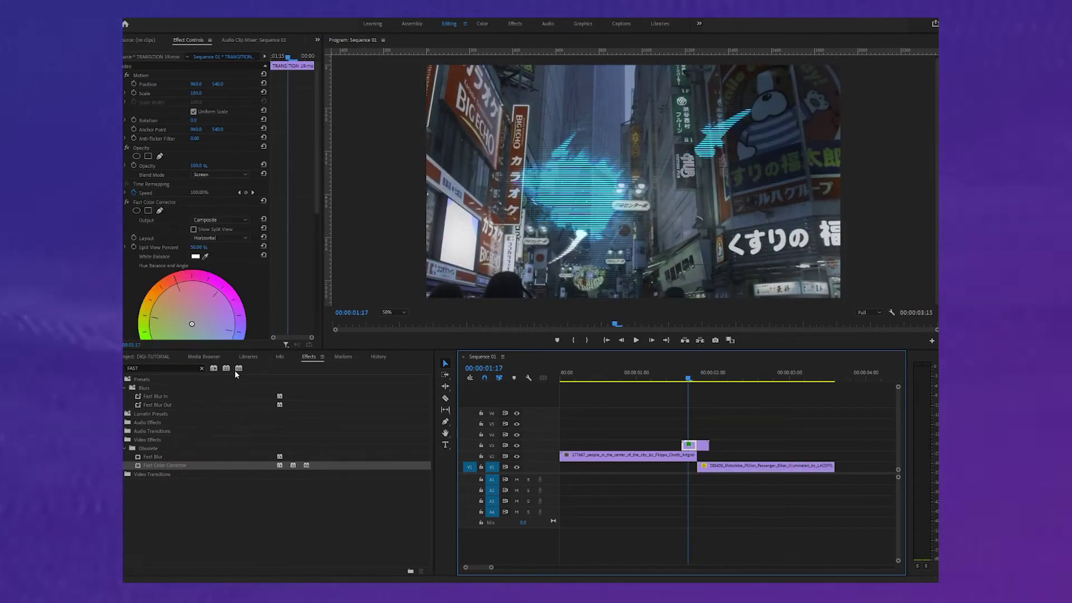
scroll(277, 295, down, 5)
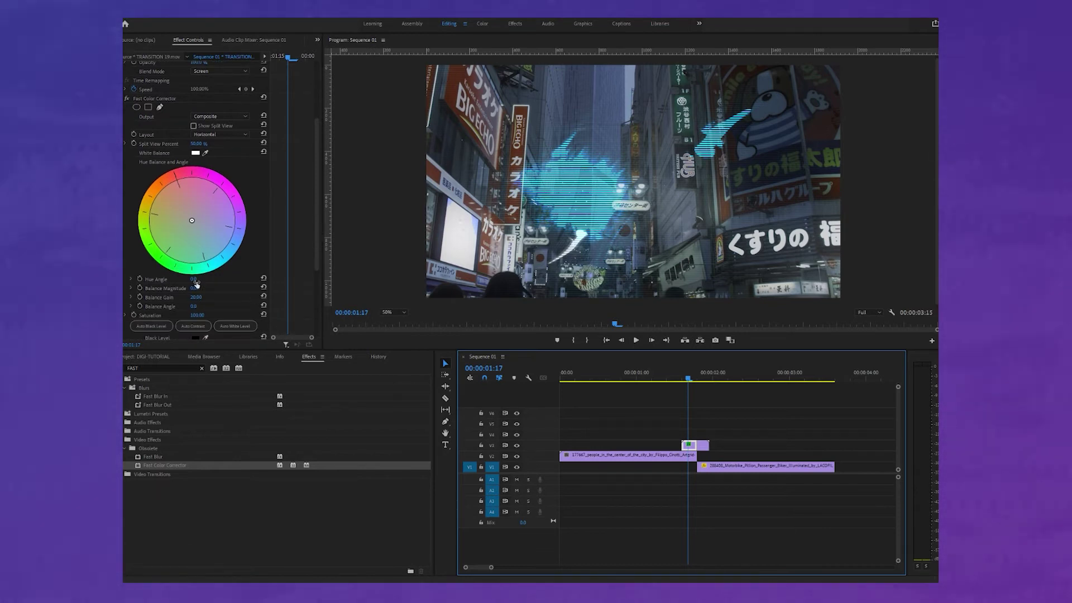
mouse_move(196, 283)
mouse_down()
mouse_move(224, 279)
mouse_move(192, 279)
mouse_up()
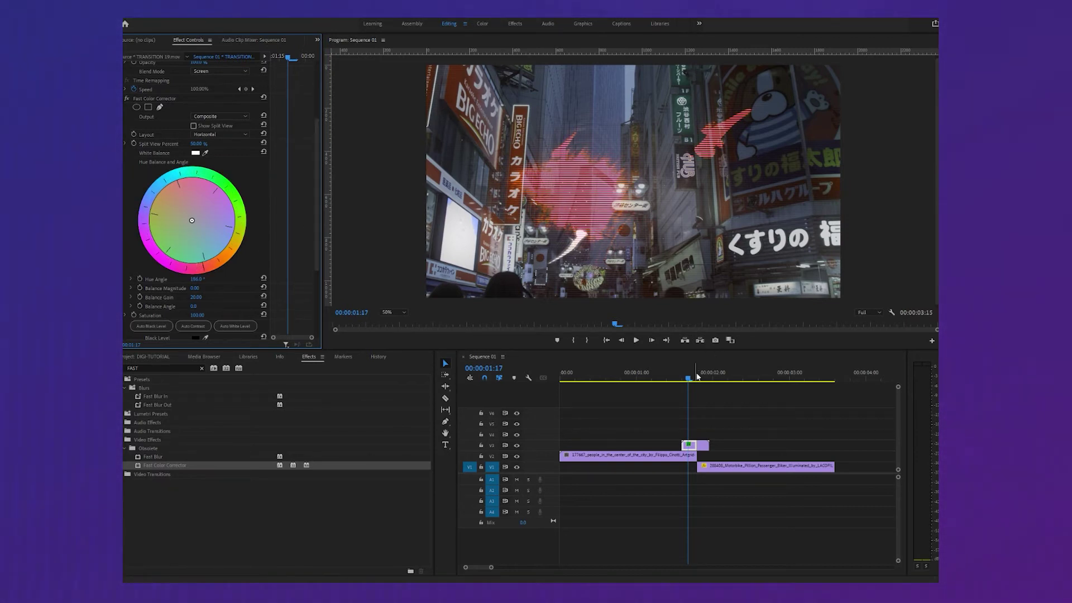
drag(691, 380, 562, 378)
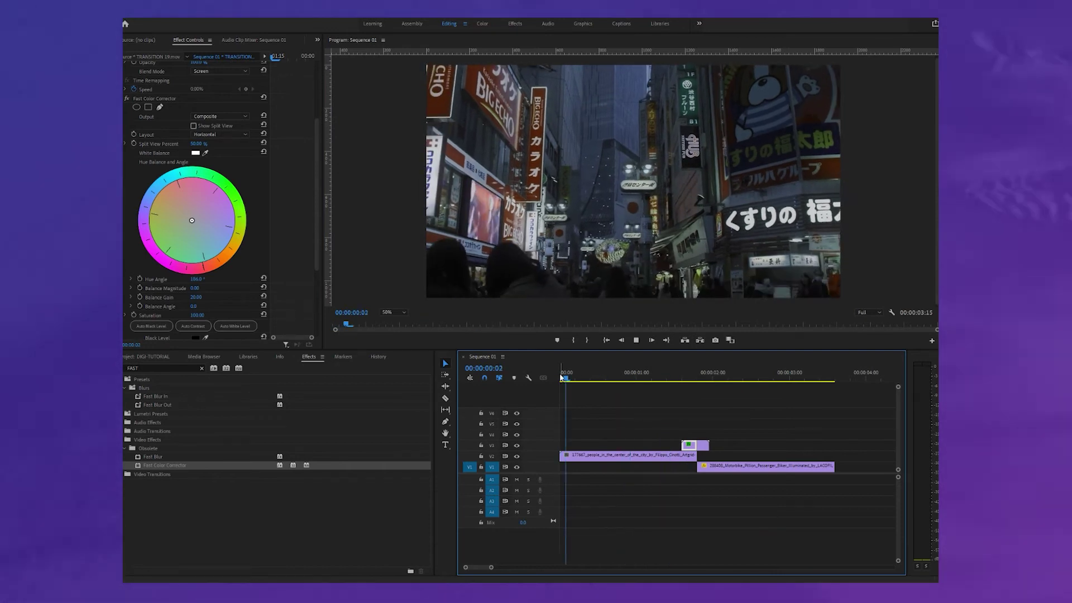
key(space)
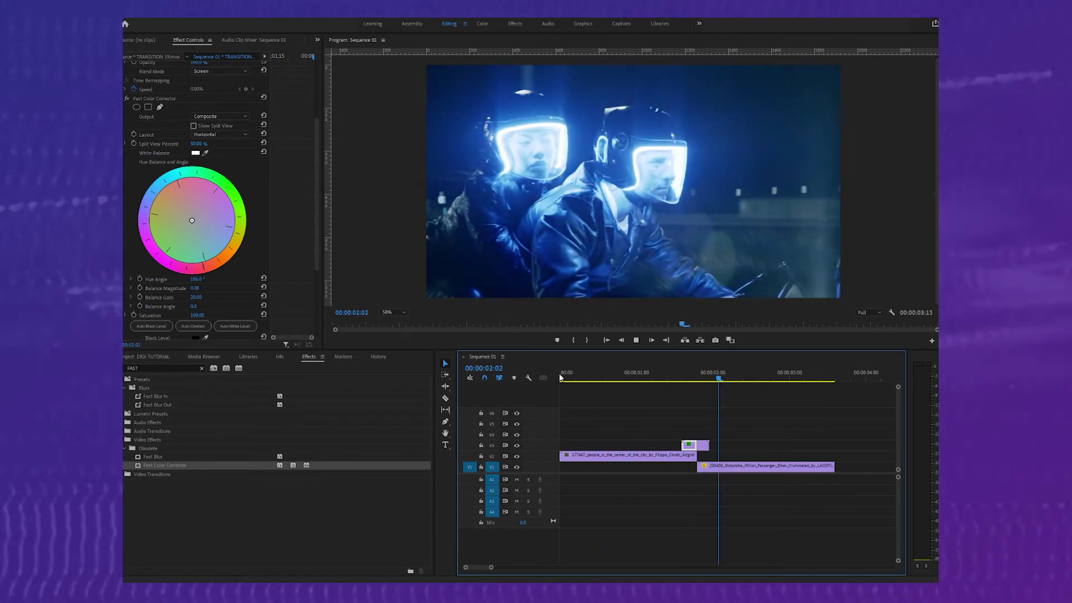
key(space)
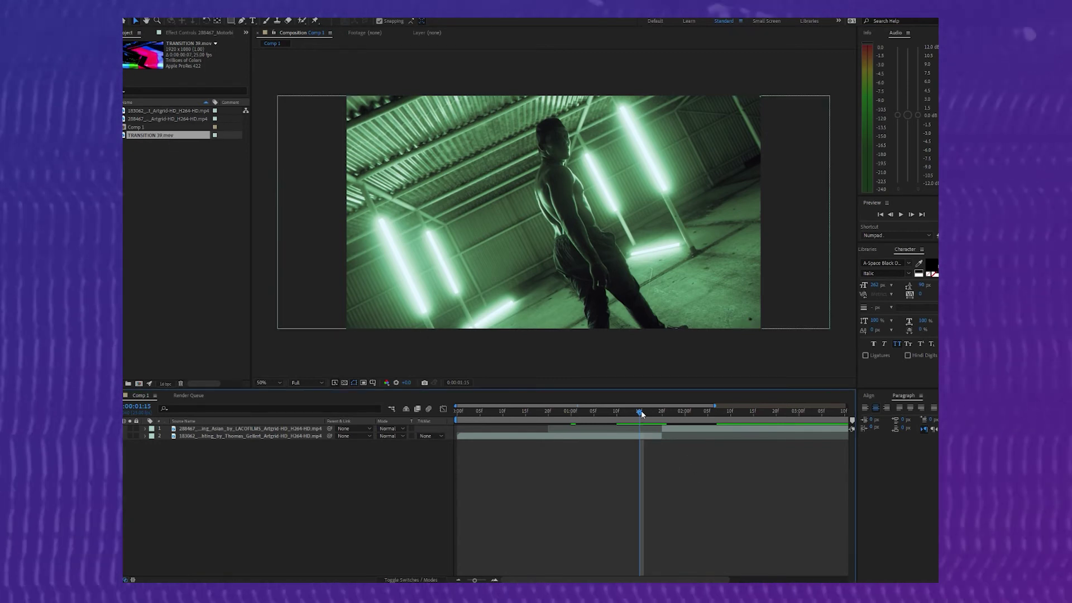
Step: Scrub Comp 1 forward to the motorbike clip
mouse_move(641, 413)
mouse_down()
mouse_move(607, 412)
mouse_move(691, 419)
mouse_move(631, 420)
mouse_move(658, 430)
mouse_move(642, 431)
mouse_move(621, 414)
mouse_up()
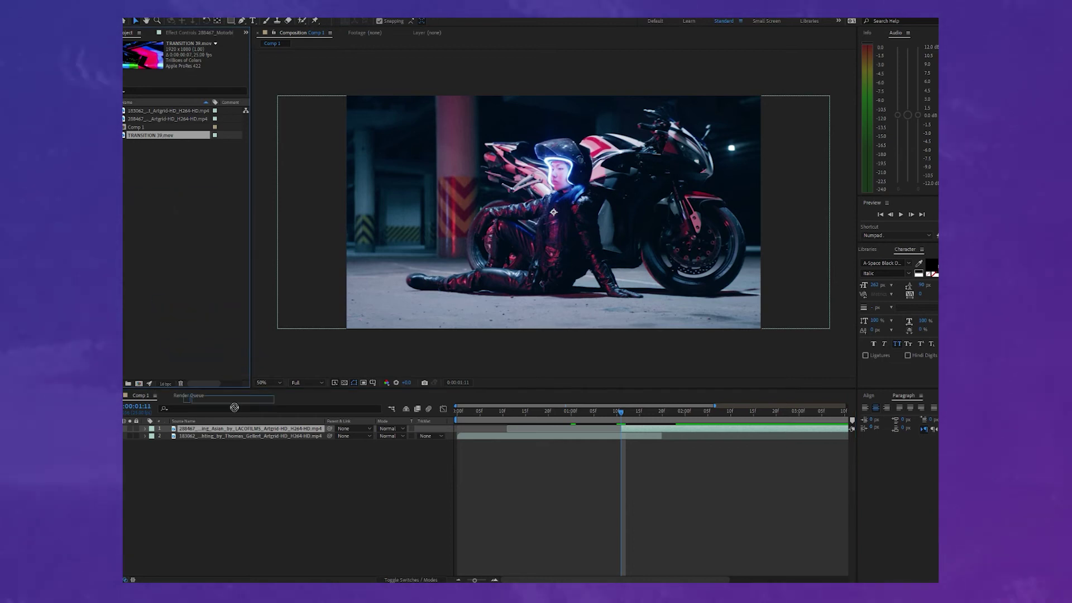
Step: Add TRANSITION 39.mov to Comp 1 starting slightly later, then select the motorbike layer
drag(234, 407, 236, 436)
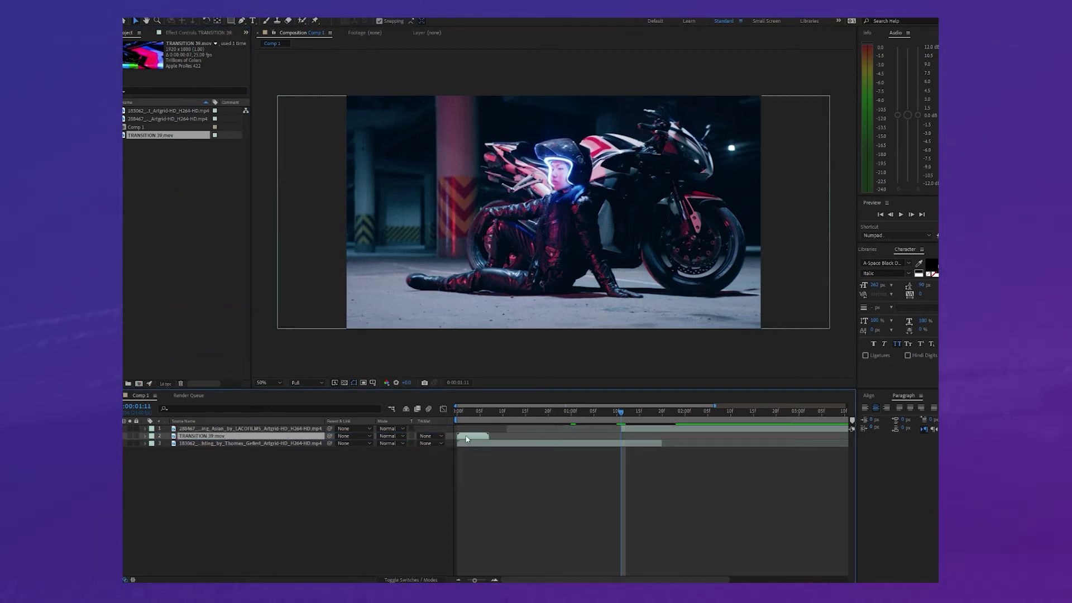
drag(632, 441, 641, 443)
click(645, 429)
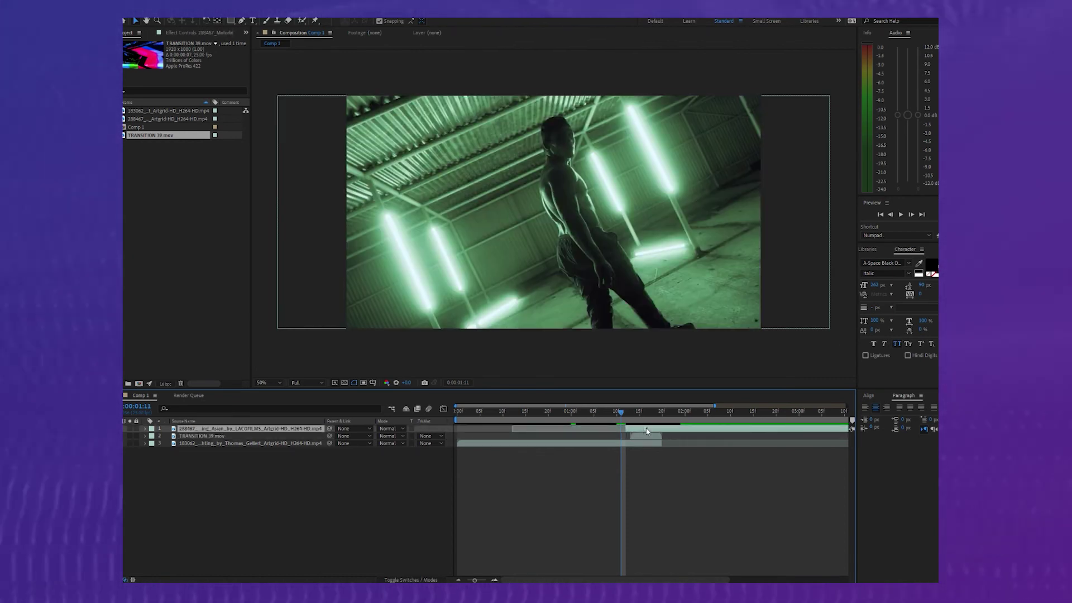
key(space)
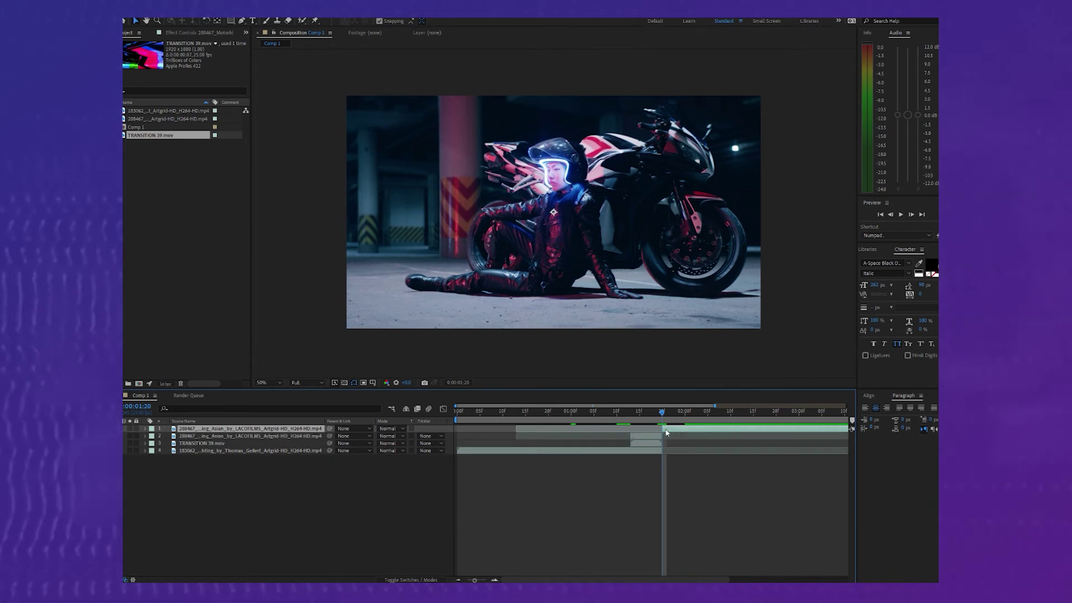
Step: Set the TRANSITION 39 layer's track matte to Luma Matte
click(652, 442)
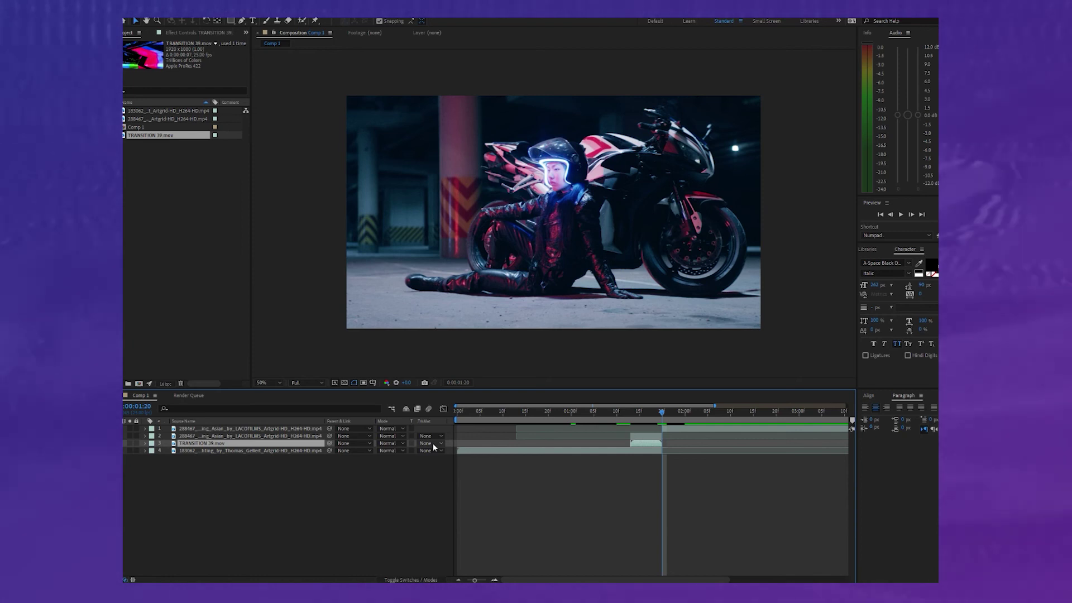
click(432, 444)
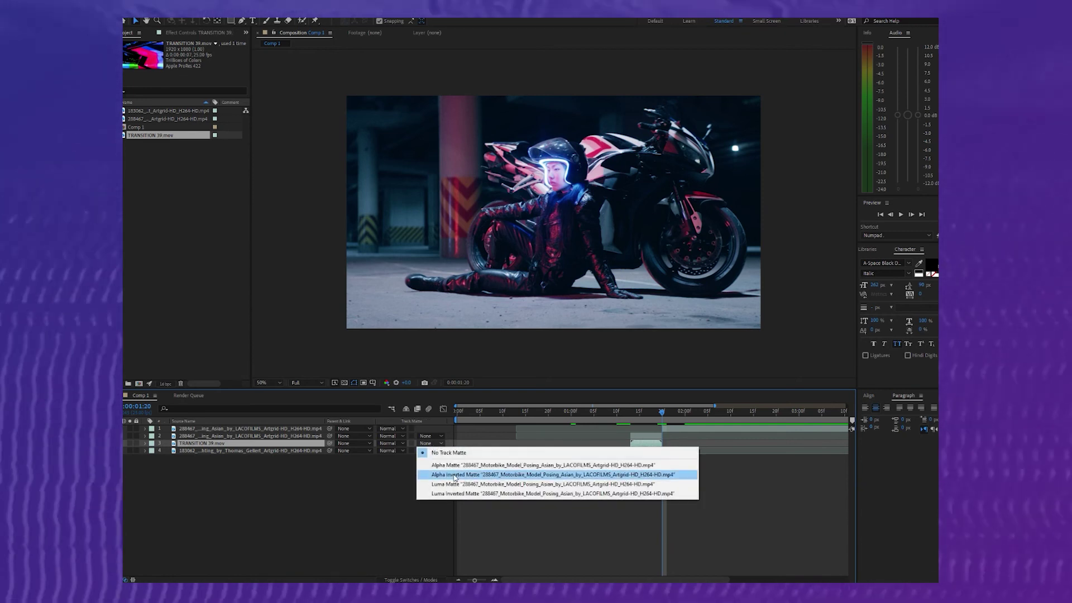
click(454, 485)
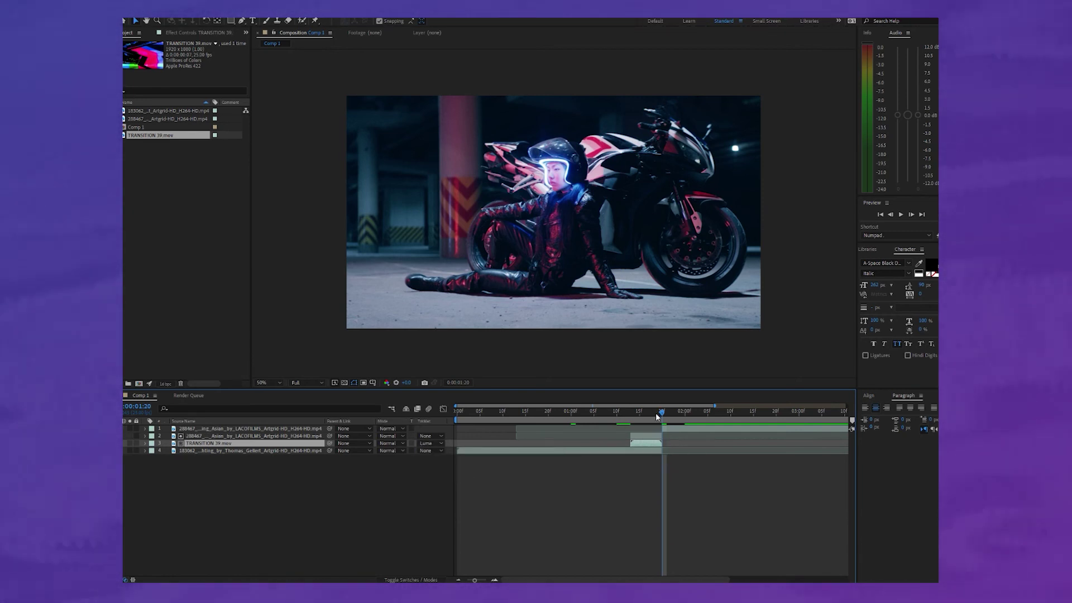
Step: Switch the TRANSITION 39 track matte to Luma Inverted Matte and preview it
mouse_move(656, 412)
mouse_down()
mouse_move(598, 414)
mouse_move(659, 414)
mouse_move(640, 414)
mouse_up()
click(431, 443)
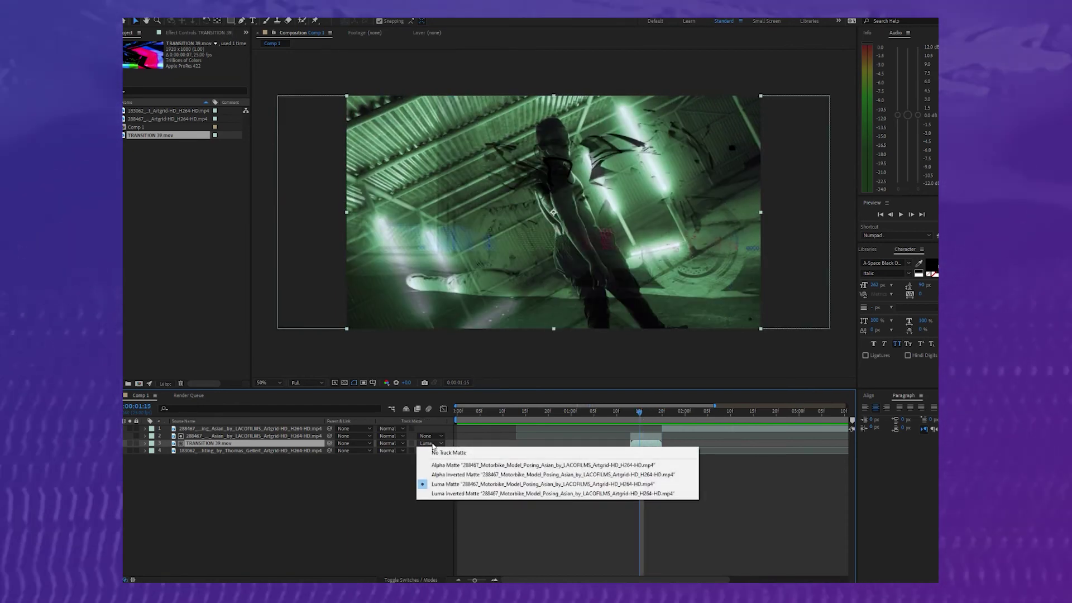
click(460, 493)
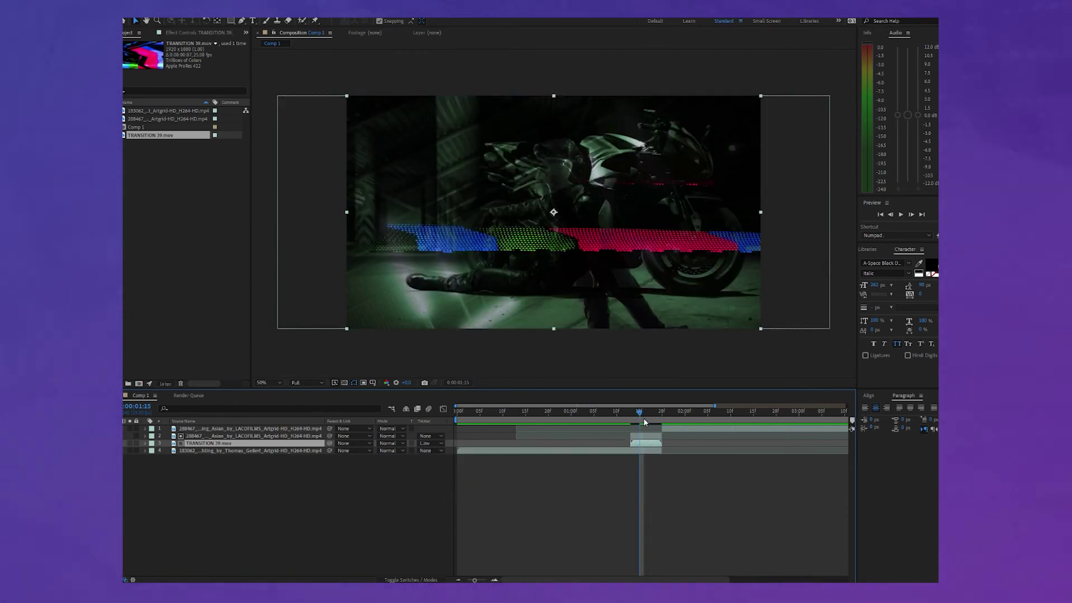
key(space)
Step: Go to 0:00:01:16 and change the track matte to Alpha Matte
drag(644, 422, 617, 416)
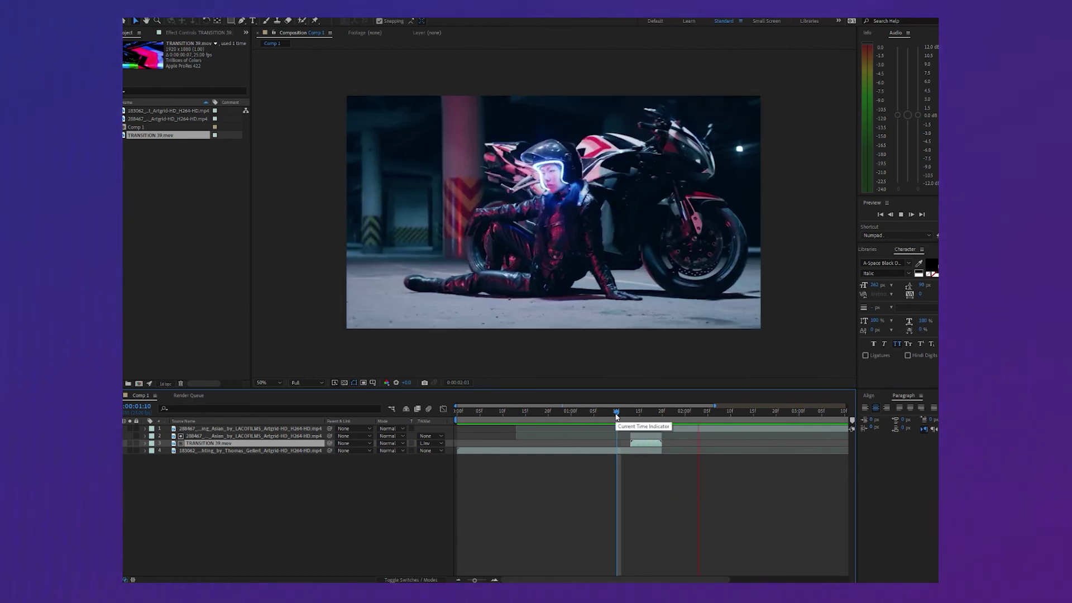
click(643, 412)
click(422, 444)
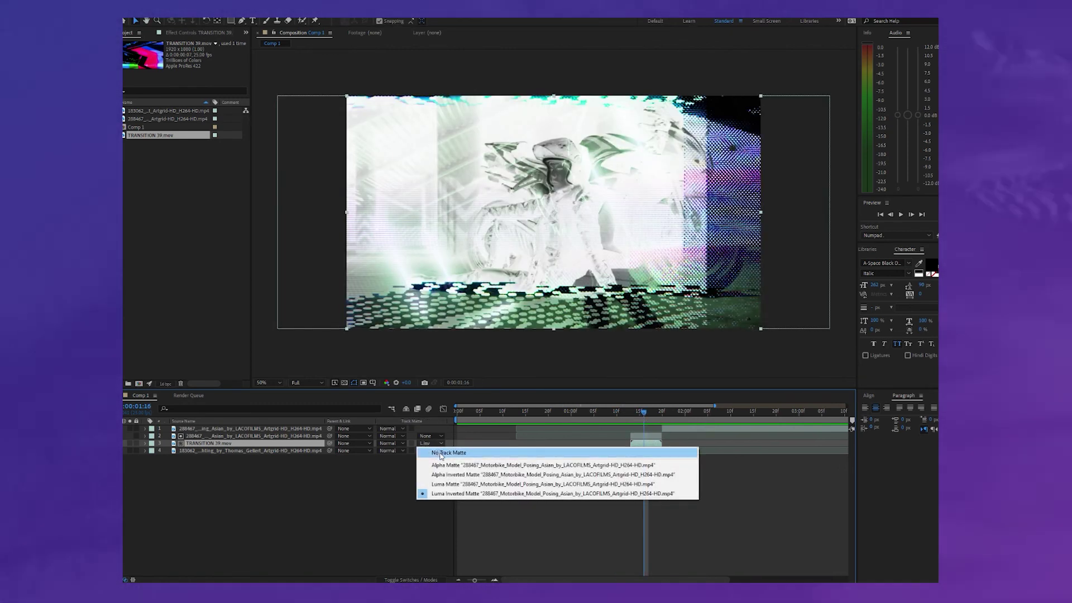
click(446, 465)
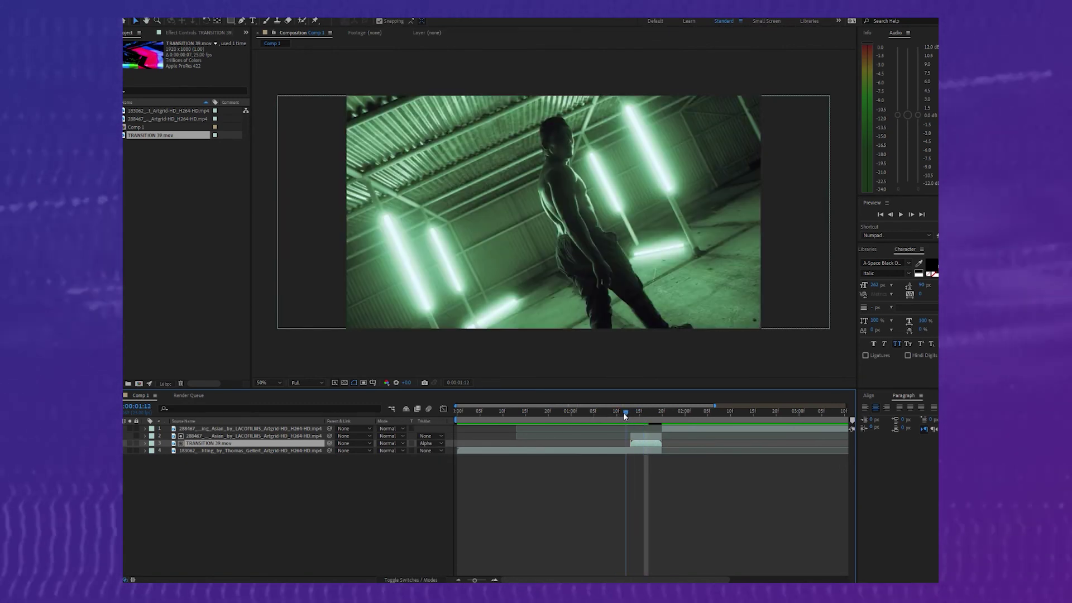